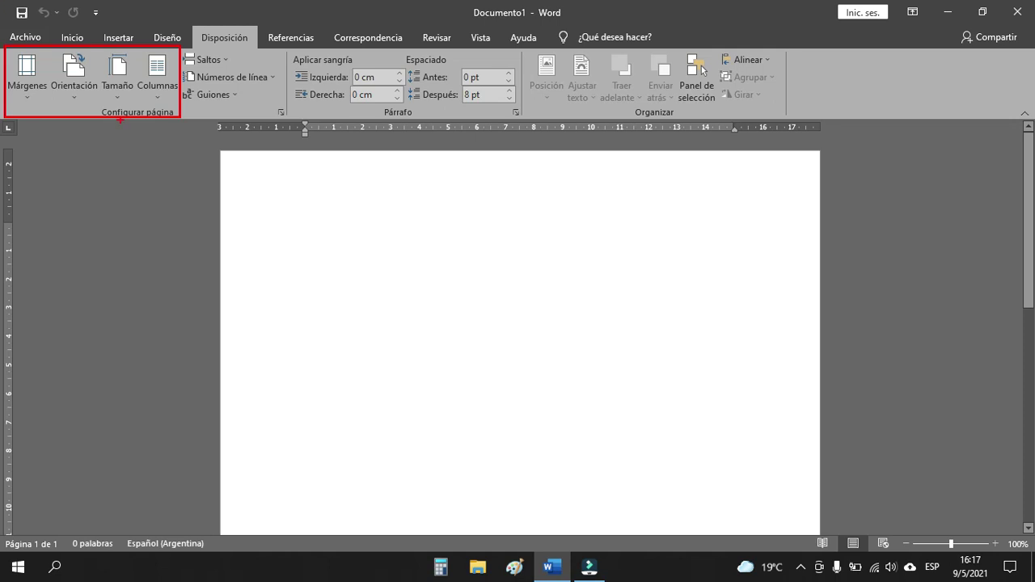
# Change the document's paper size to Legal (21,59 cm x 35,56 cm), and return it to A4 (21 cm x 29,7 cm).
pyautogui.click(117, 73)
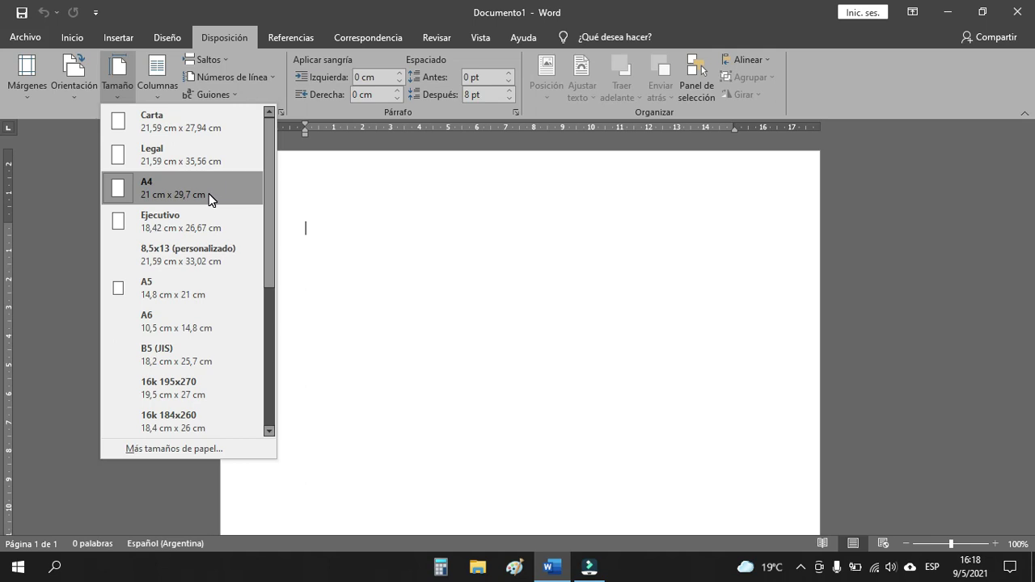
pyautogui.click(201, 157)
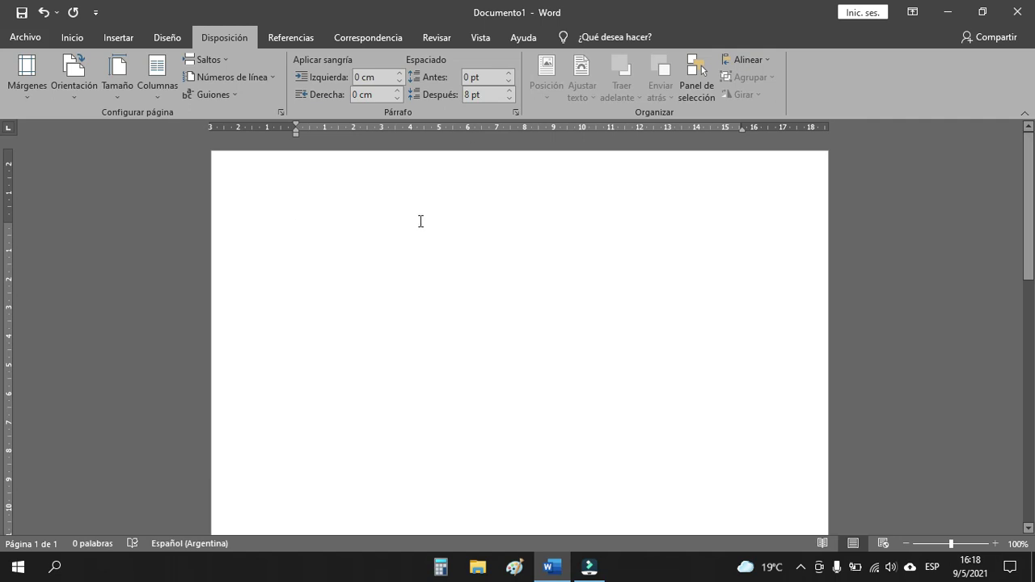
pyautogui.click(120, 101)
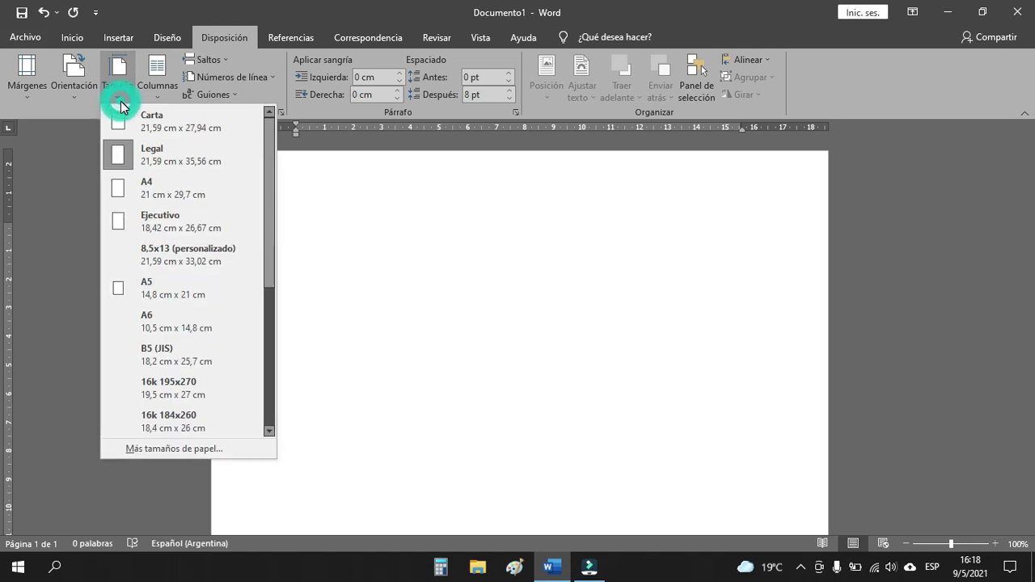
pyautogui.click(141, 187)
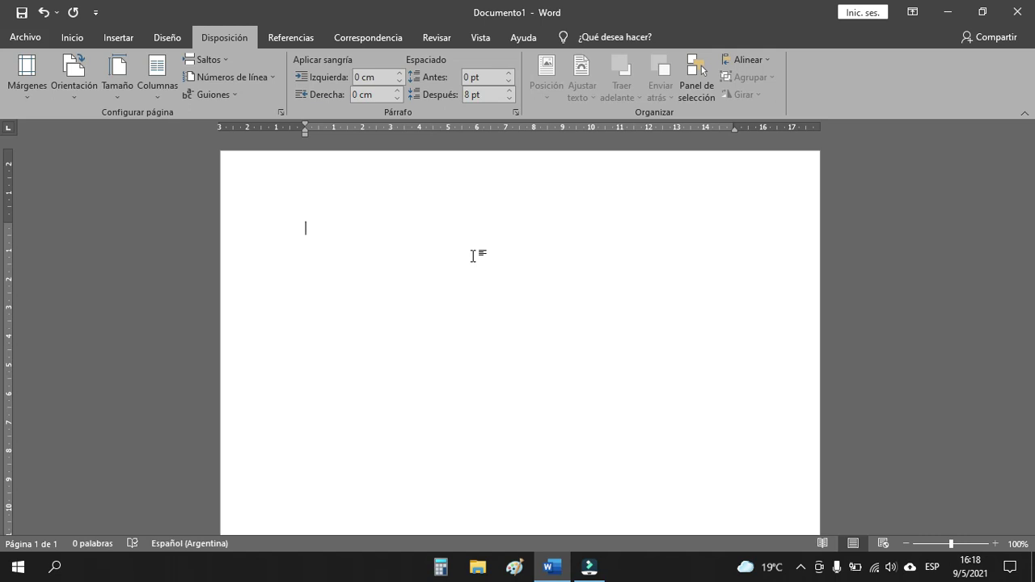
# Try the preset page margins Moderado, Ancho and Estrecho on the blank document, one after another.
pyautogui.click(26, 94)
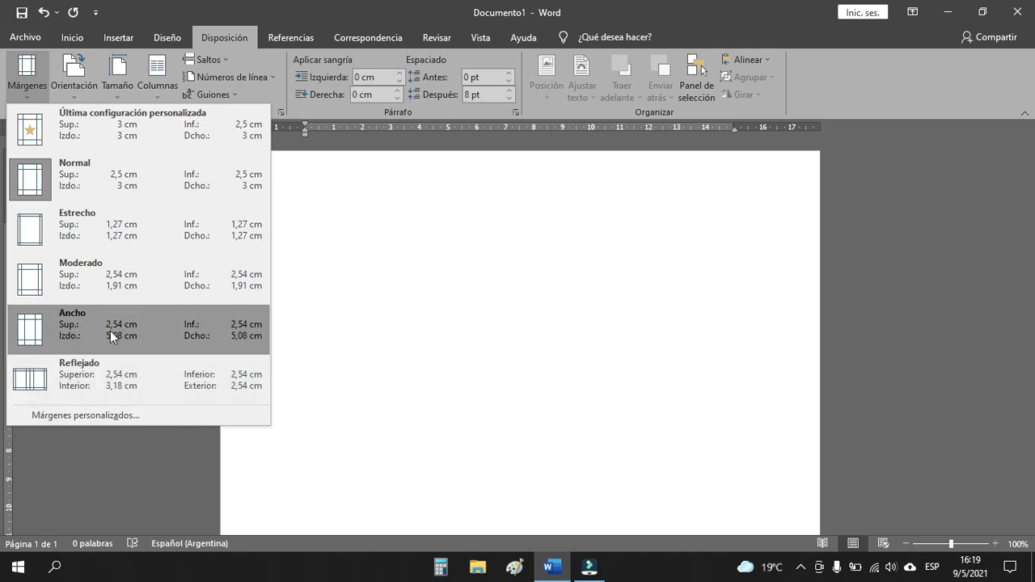
pyautogui.click(93, 268)
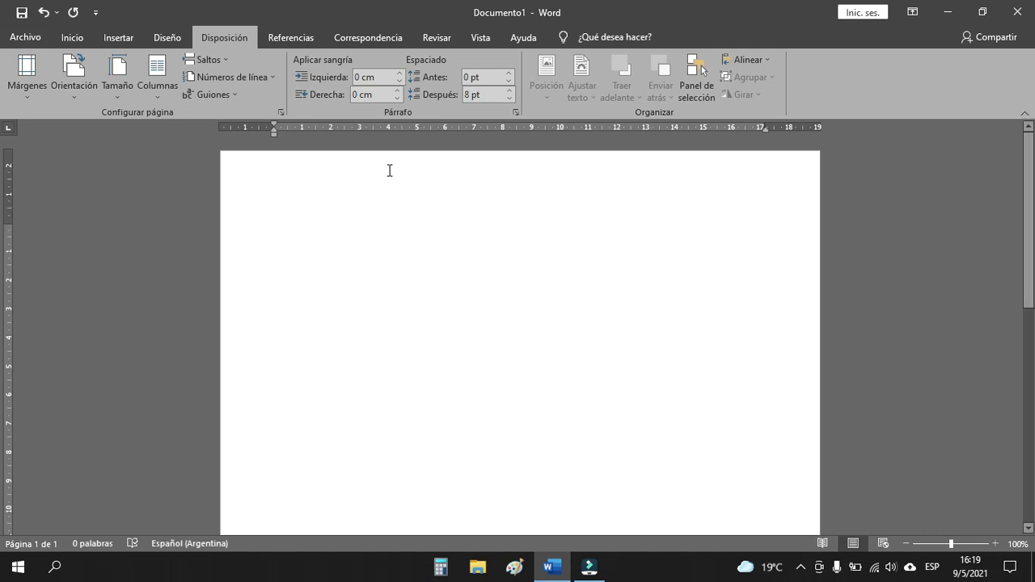
pyautogui.click(31, 90)
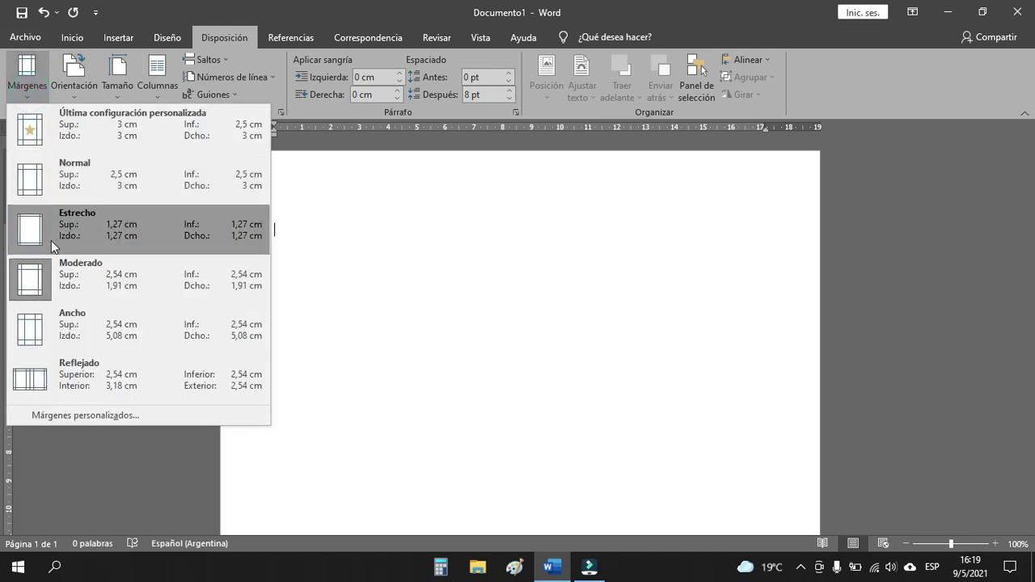
pyautogui.click(79, 338)
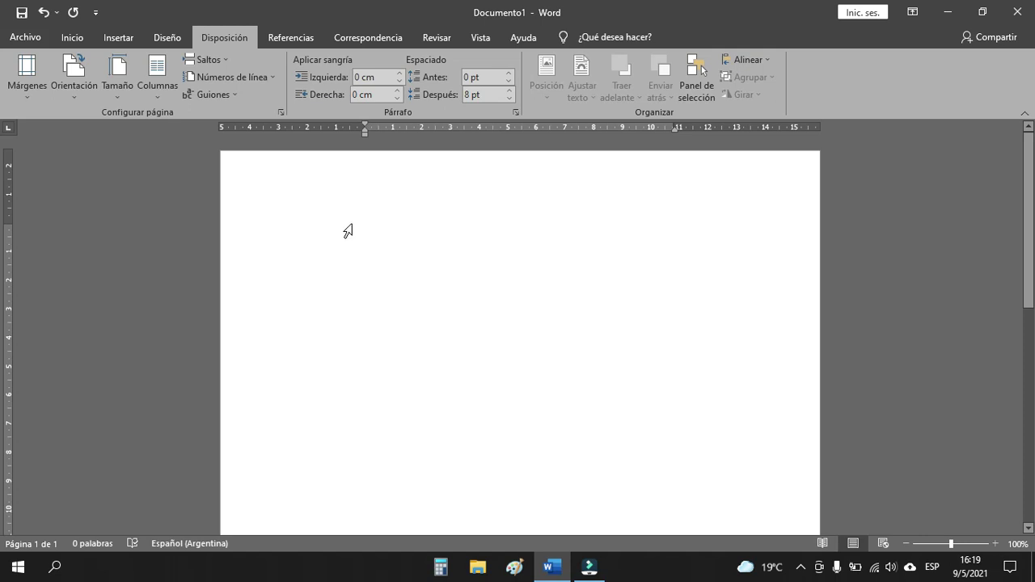
pyautogui.click(26, 96)
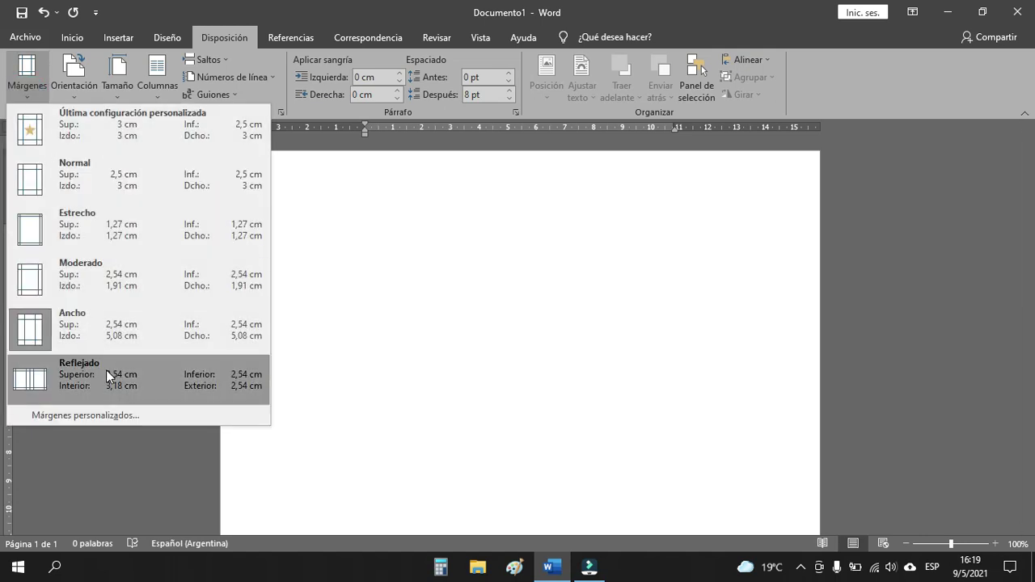
pyautogui.click(126, 244)
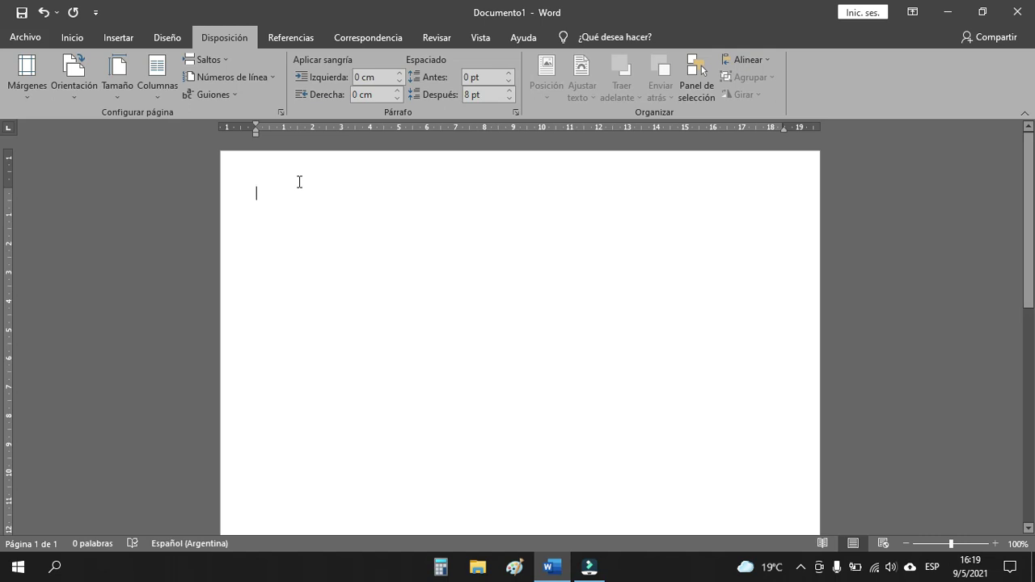
# Hide the ruler and show it again, twice.
pyautogui.click(482, 42)
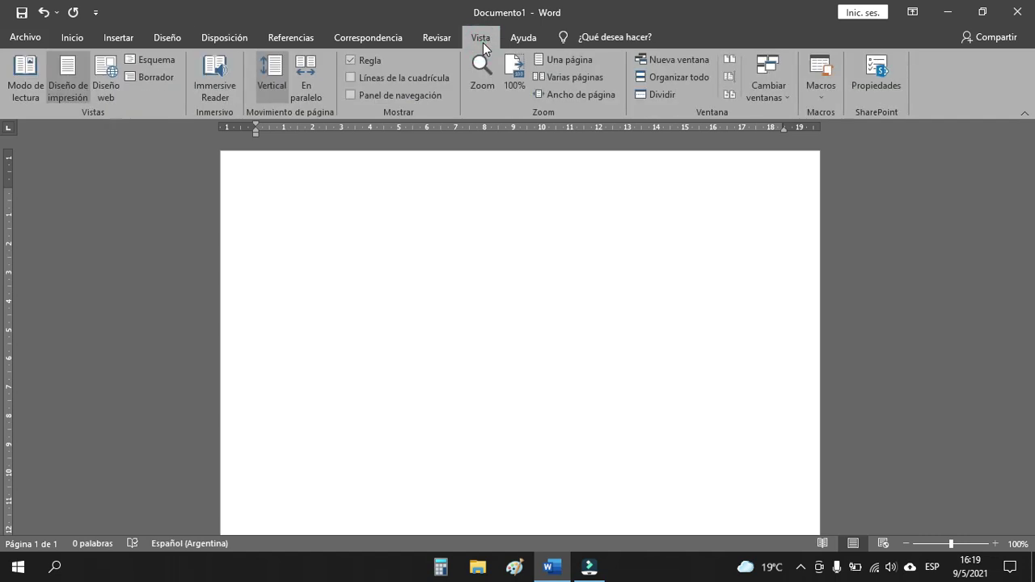
pyautogui.click(350, 62)
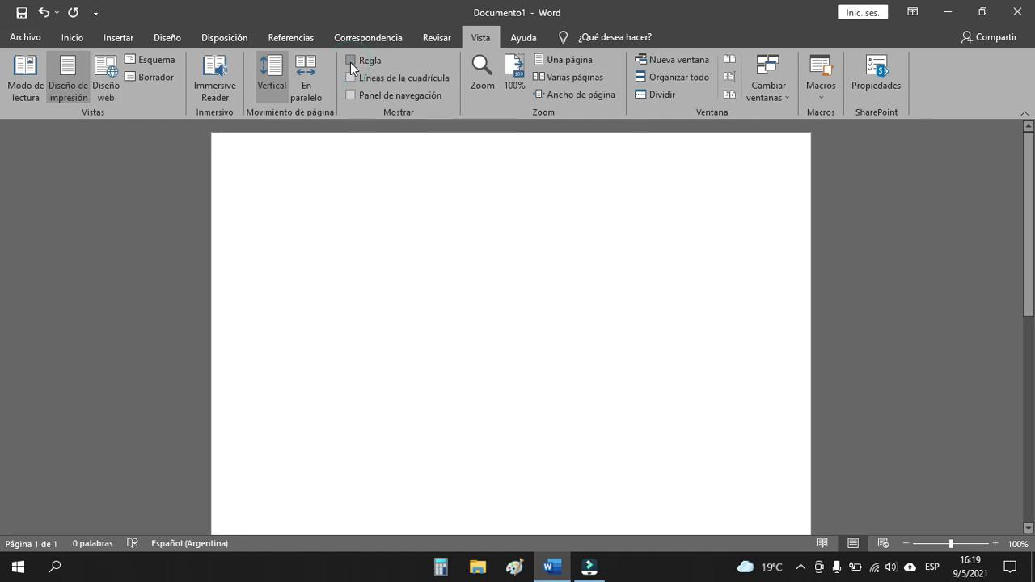
pyautogui.click(350, 63)
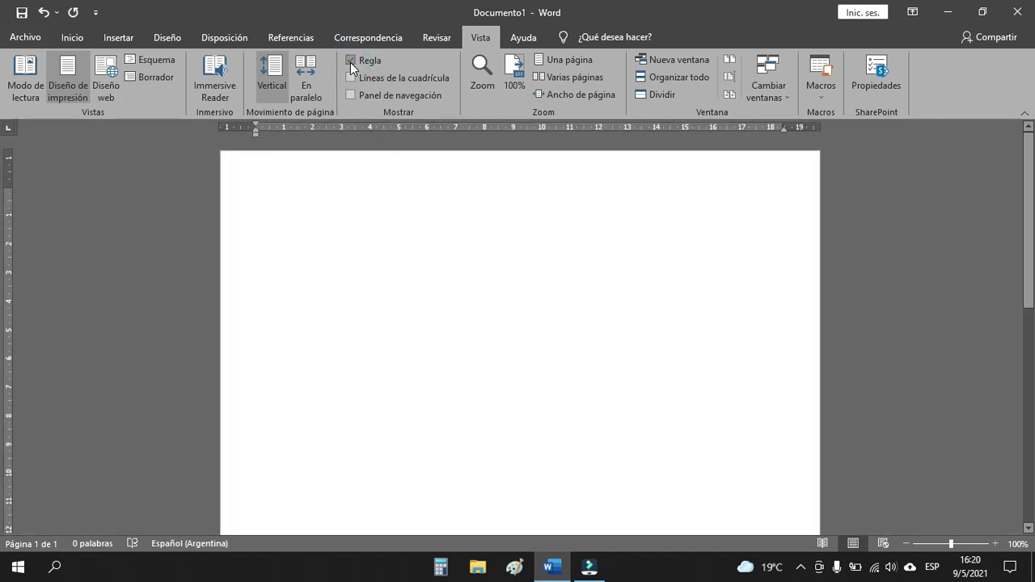
pyautogui.click(350, 63)
pyautogui.click(350, 62)
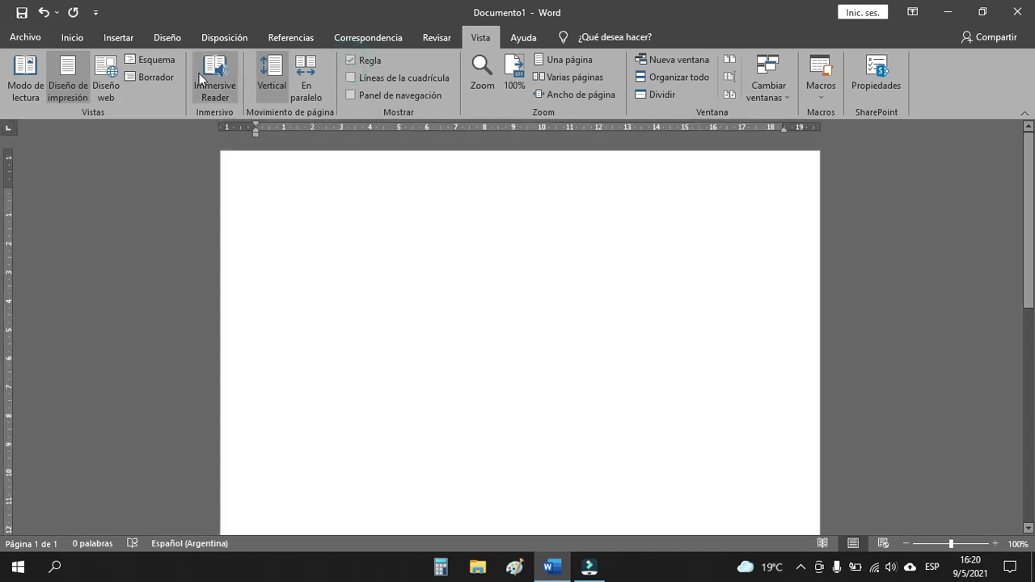
# Apply the Normal margin preset to the page, with 2,5 cm at top and bottom and 3 cm on each side.
pyautogui.click(207, 37)
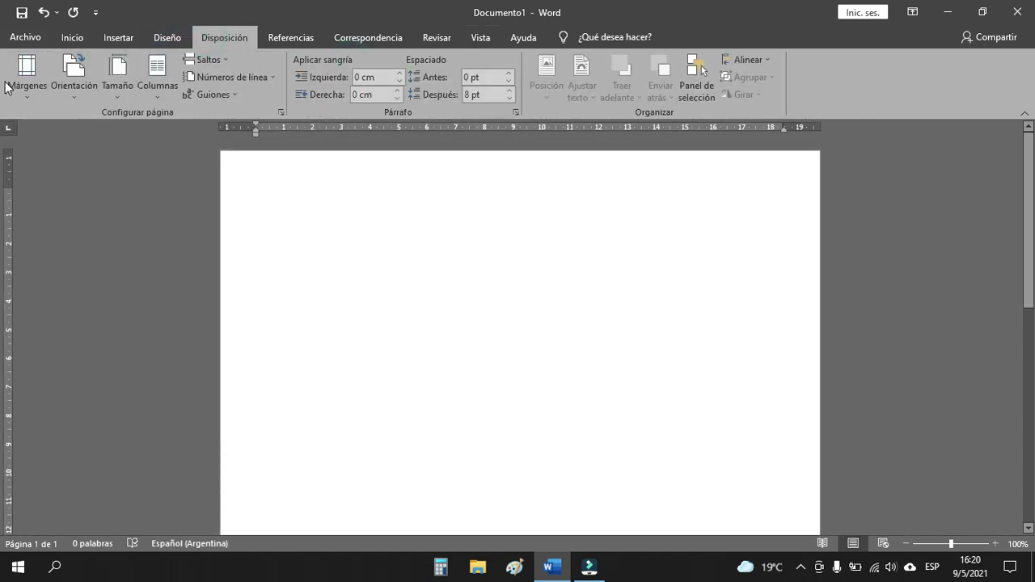
pyautogui.click(118, 95)
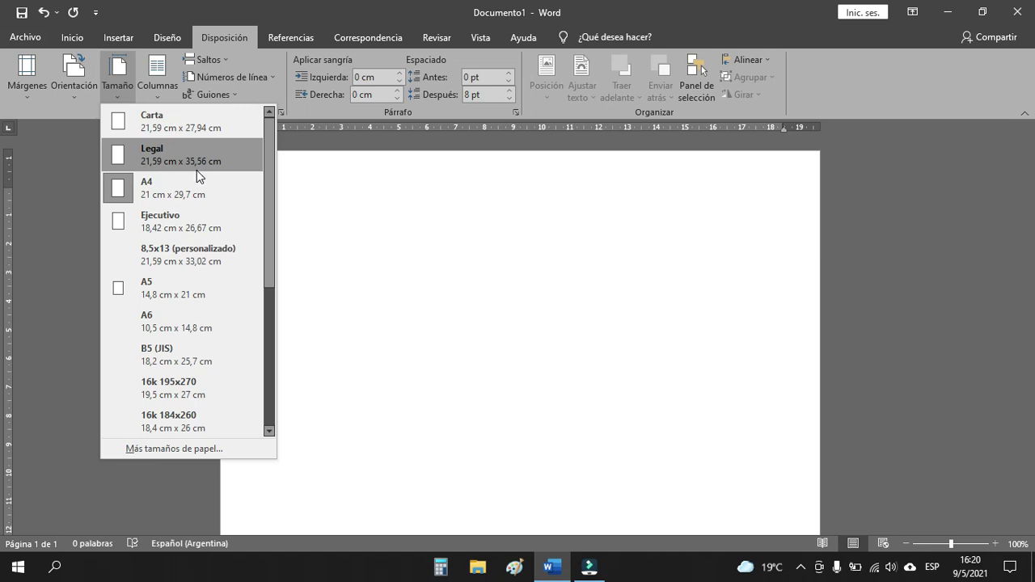
pyautogui.click(24, 77)
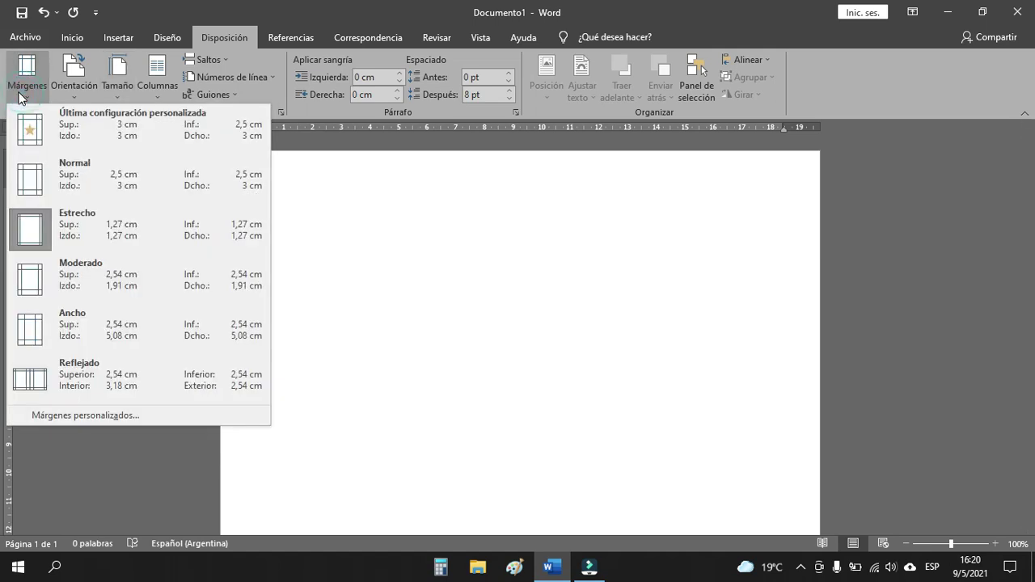
pyautogui.click(65, 183)
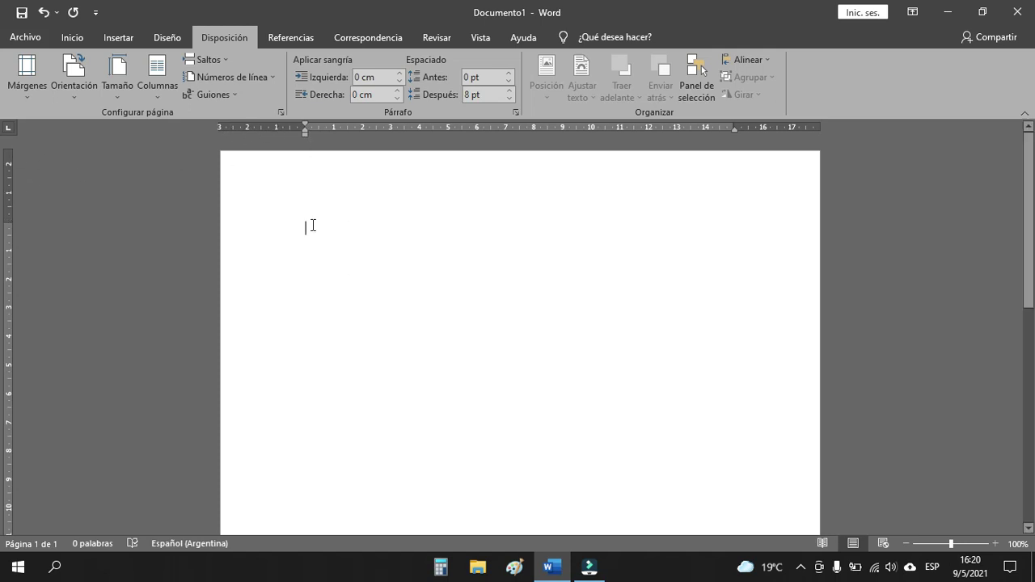
# Open the custom margin settings and set the top and bottom margins to 1 cm.
pyautogui.click(25, 93)
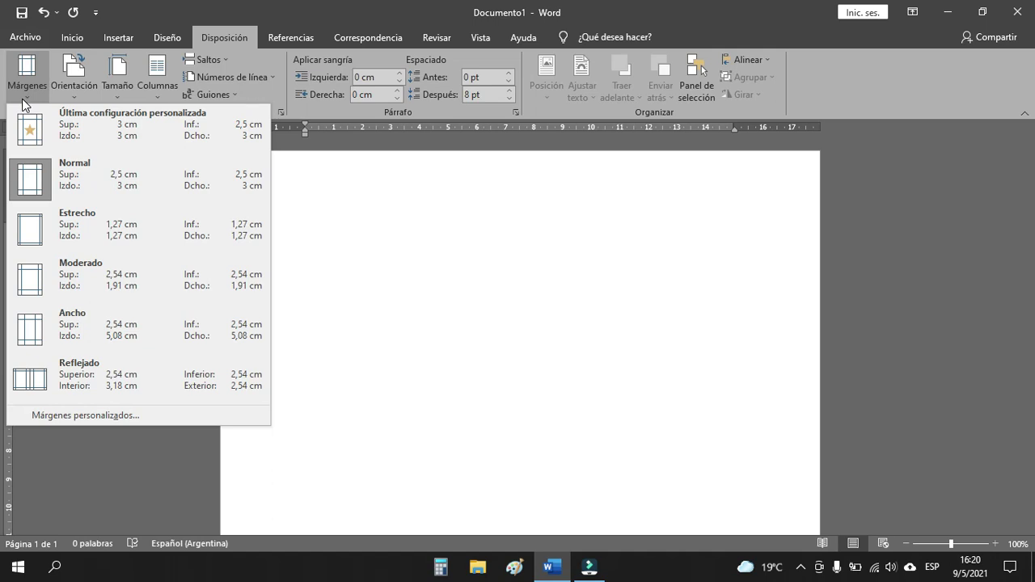
pyautogui.click(97, 417)
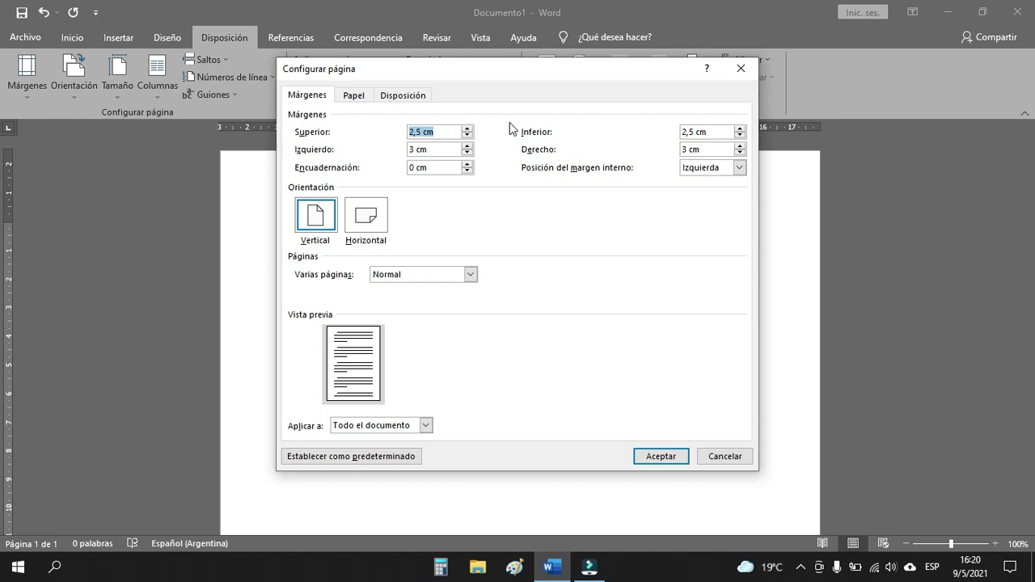
pyautogui.click(685, 130)
pyautogui.click(421, 148)
pyautogui.click(683, 149)
pyautogui.click(466, 139)
pyautogui.write('1')
pyautogui.moveTo(723, 132); pyautogui.dragTo(668, 134)
pyautogui.write('1')
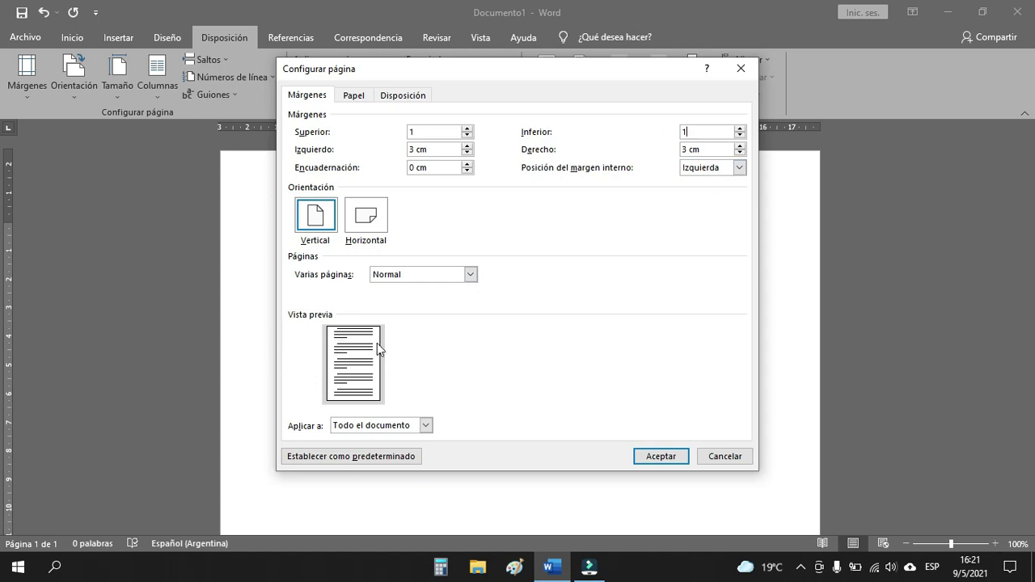
# Set the left and right margins to 1 cm and apply the custom margins to the whole document.
pyautogui.moveTo(441, 149); pyautogui.dragTo(405, 149)
pyautogui.write('1')
pyautogui.moveTo(708, 150); pyautogui.dragTo(679, 150)
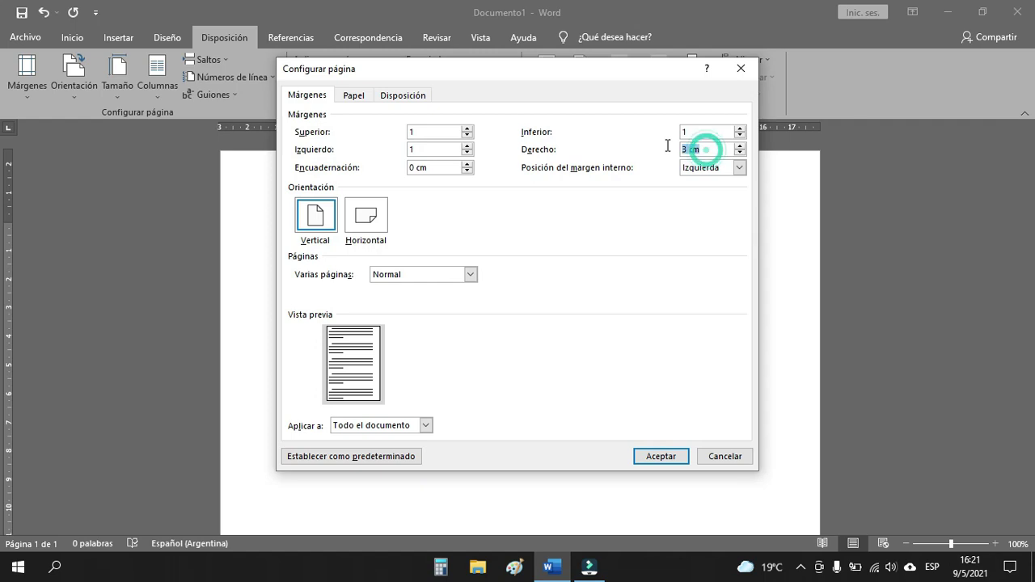
pyautogui.write('1')
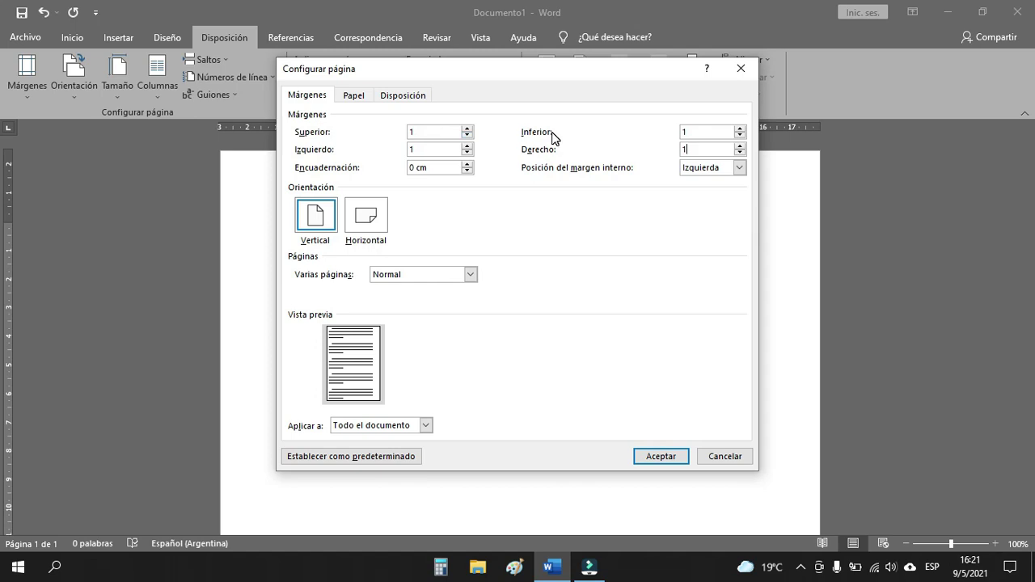
pyautogui.click(662, 456)
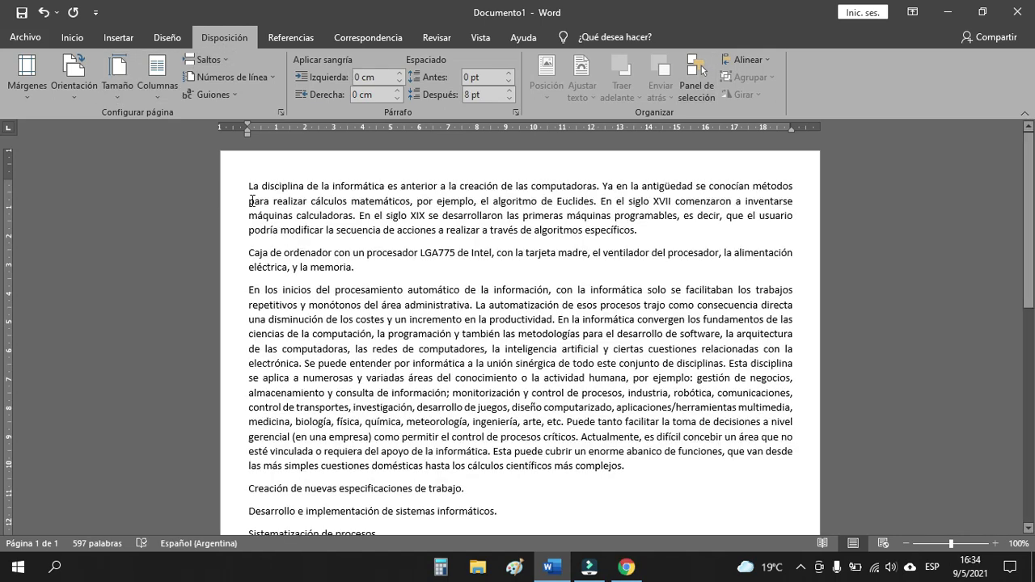
# Change the page orientation of the text document to Horizontal, and return it to Vertical.
pyautogui.click(65, 73)
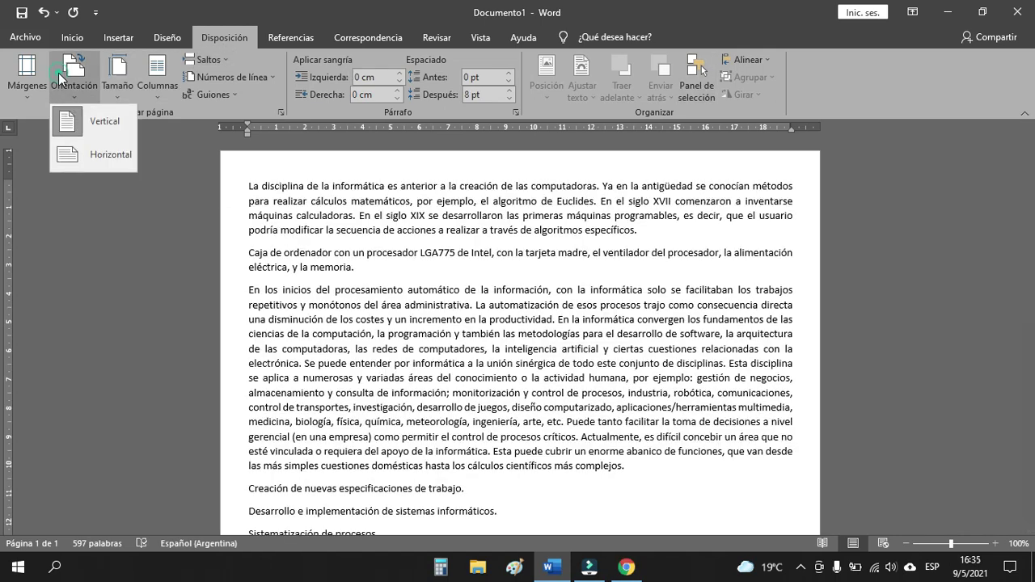
pyautogui.click(95, 156)
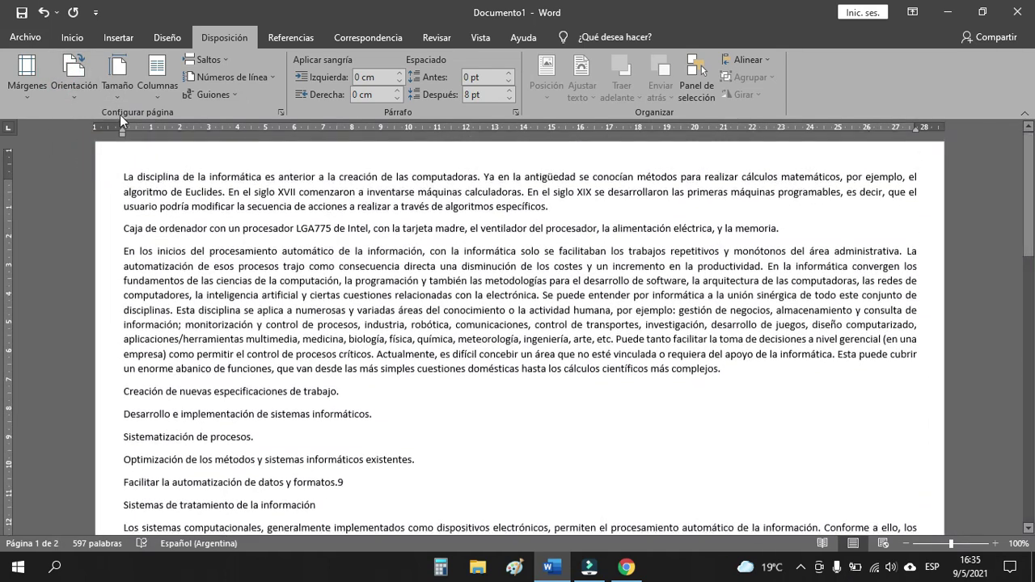
pyautogui.click(73, 73)
pyautogui.click(90, 113)
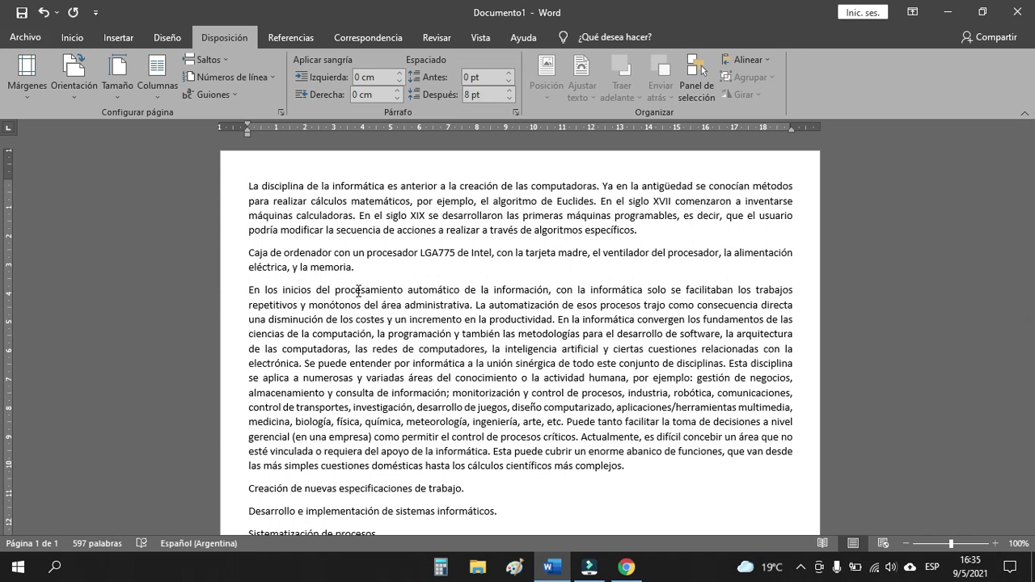
# Set the page orientation to Horizontal and look through how the text is laid out on the wider pages.
pyautogui.click(72, 68)
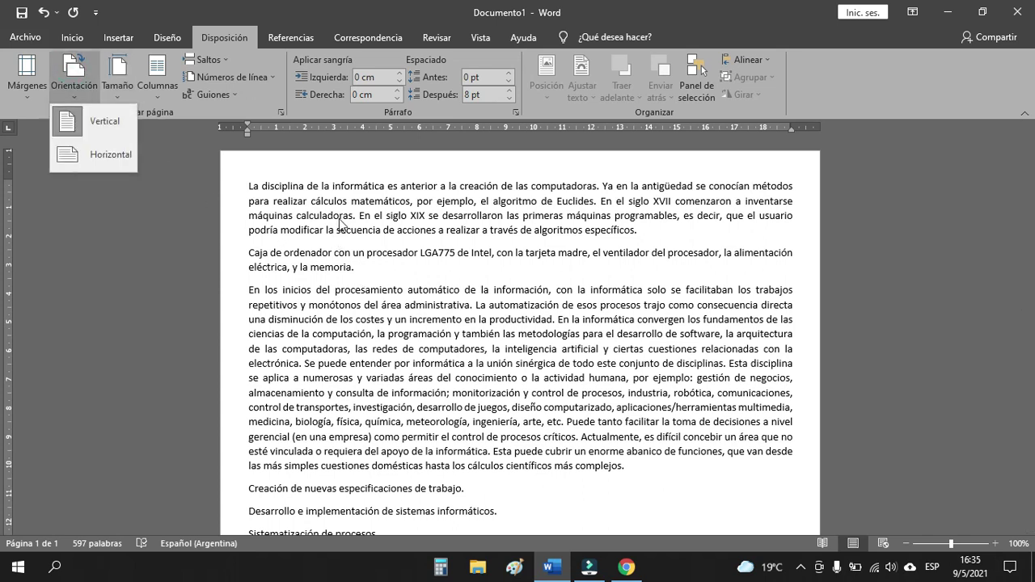
pyautogui.click(98, 152)
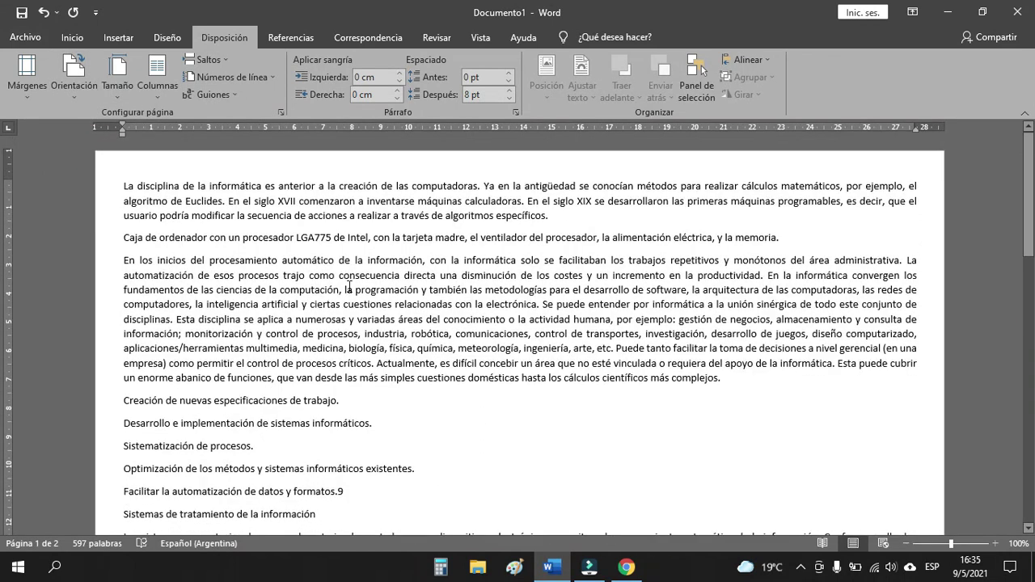
pyautogui.scroll(-3, 781, 256)
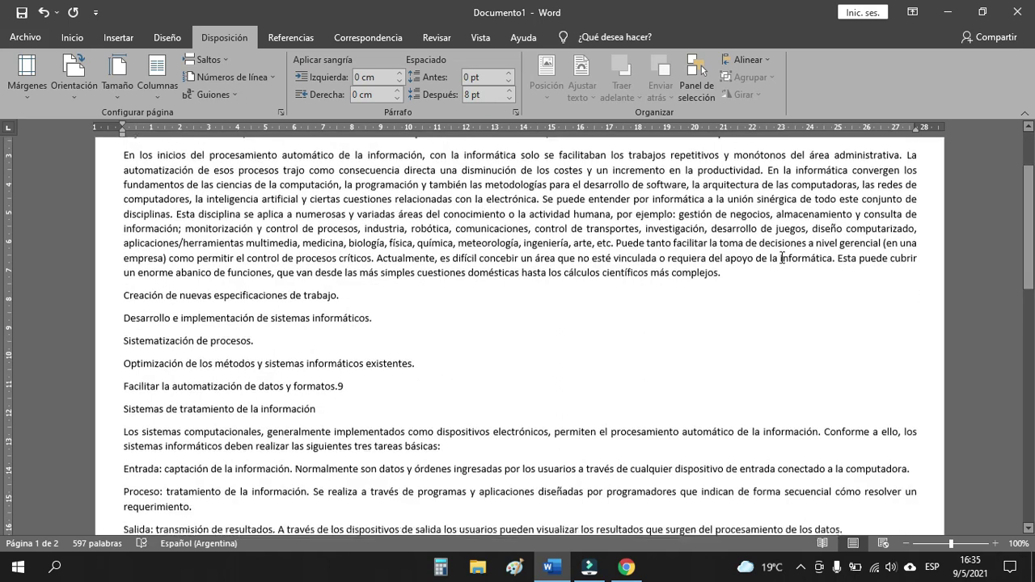
pyautogui.scroll(-4, 731, 368)
pyautogui.scroll(3, 732, 368)
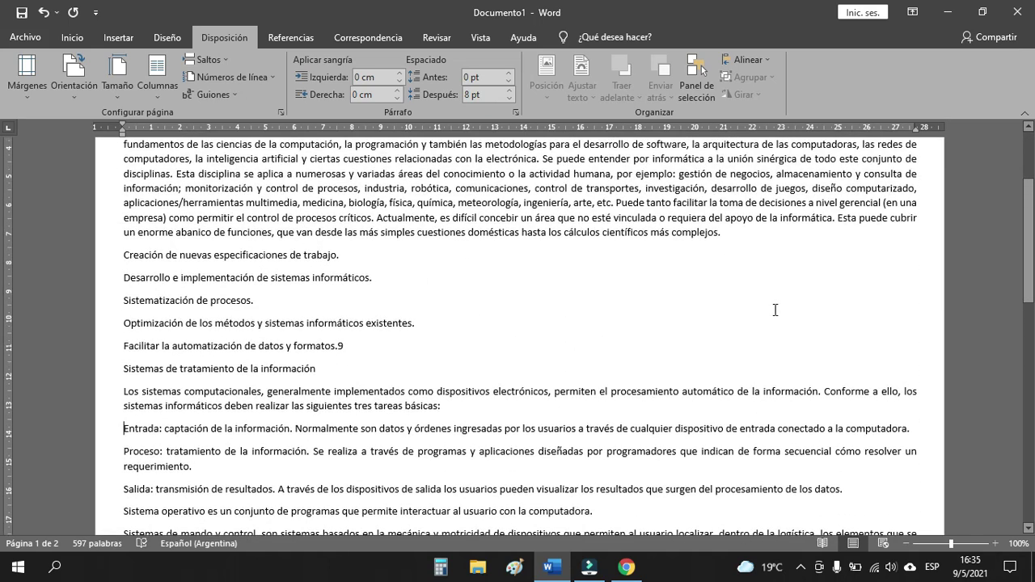
pyautogui.scroll(4, 775, 309)
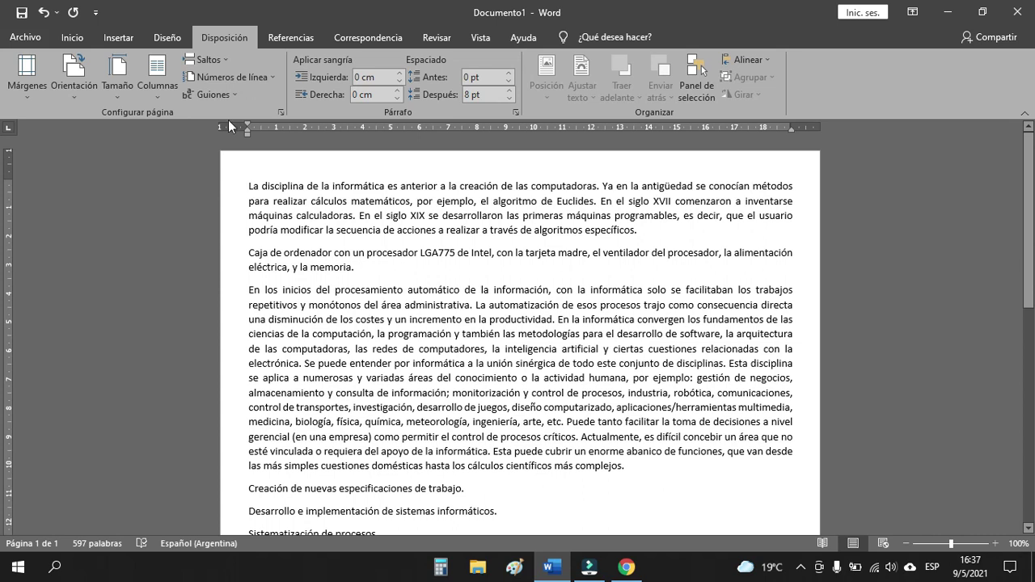
# View the available column layouts without applying one, and look over the text at the end of the page.
pyautogui.click(165, 82)
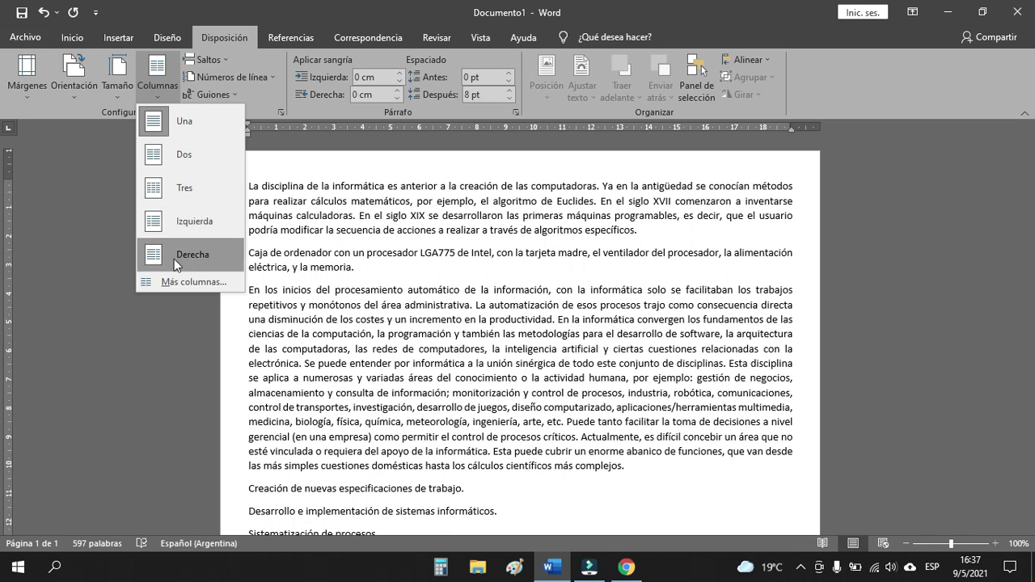
pyautogui.click(510, 314)
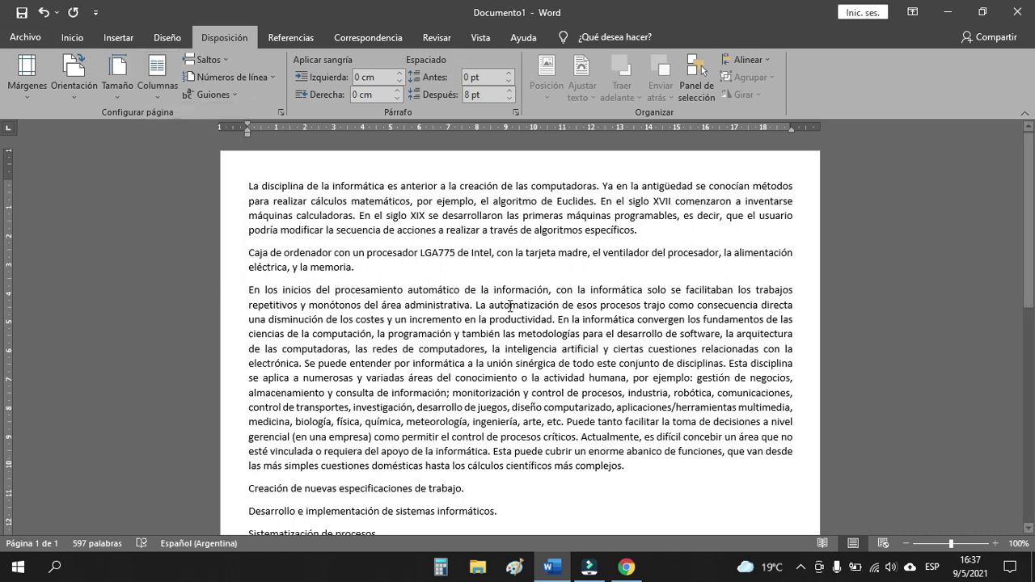
pyautogui.scroll(-10, 510, 306)
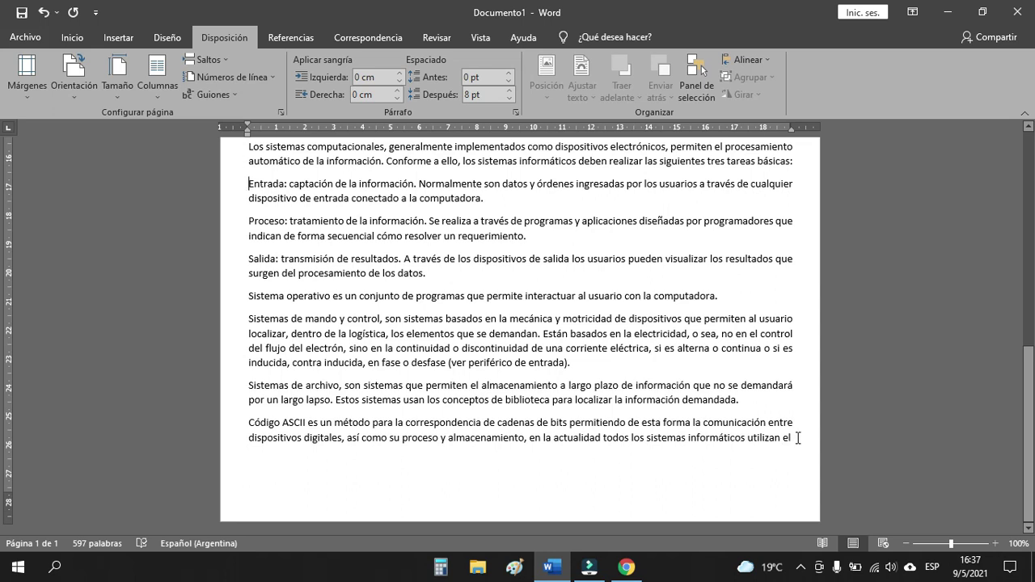
# Select all of the document's text, lay it out in two columns, and look over the result.
pyautogui.moveTo(796, 437); pyautogui.dragTo(249, 182)
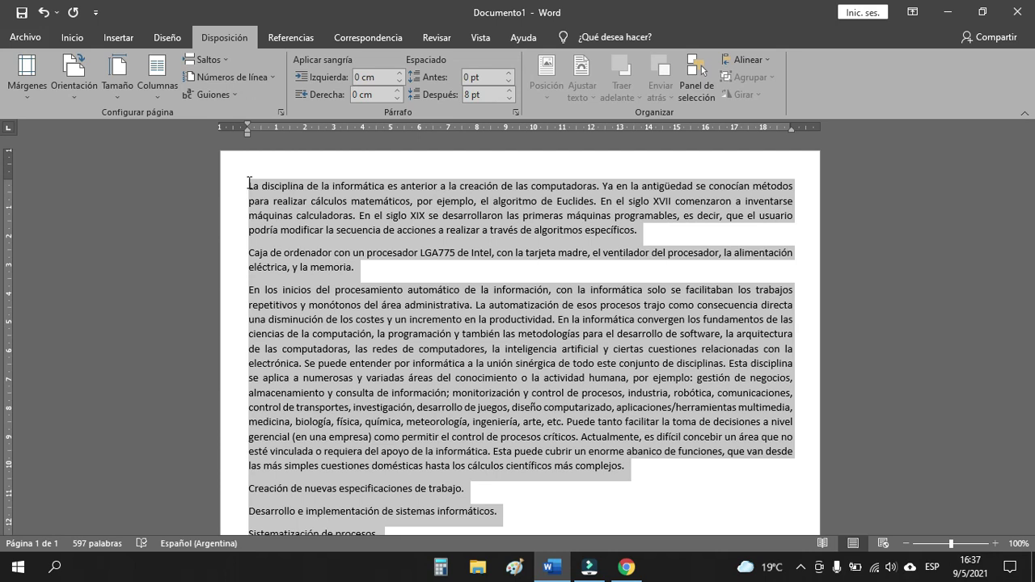
pyautogui.moveTo(249, 184); pyautogui.dragTo(249, 186)
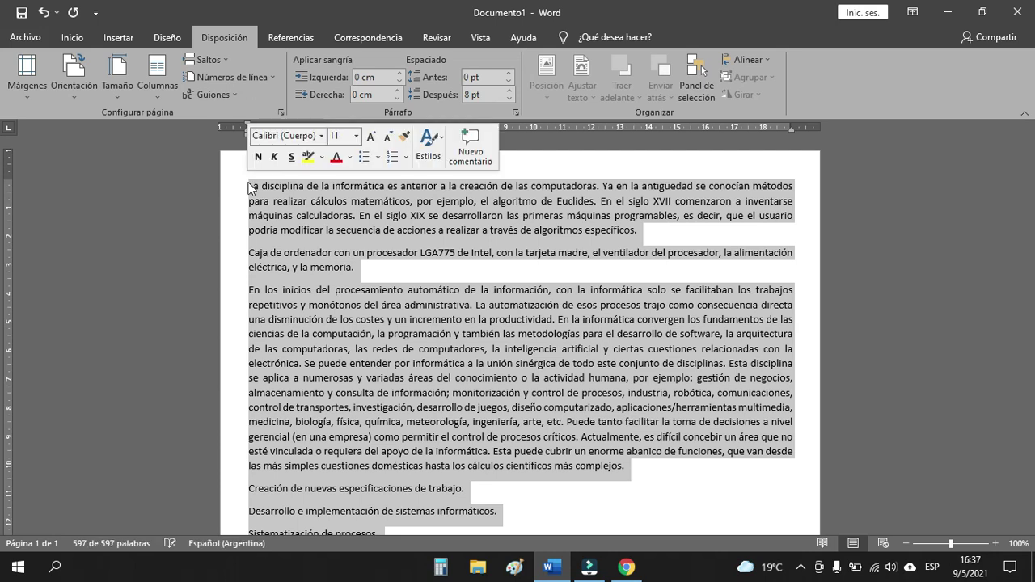
pyautogui.click(155, 98)
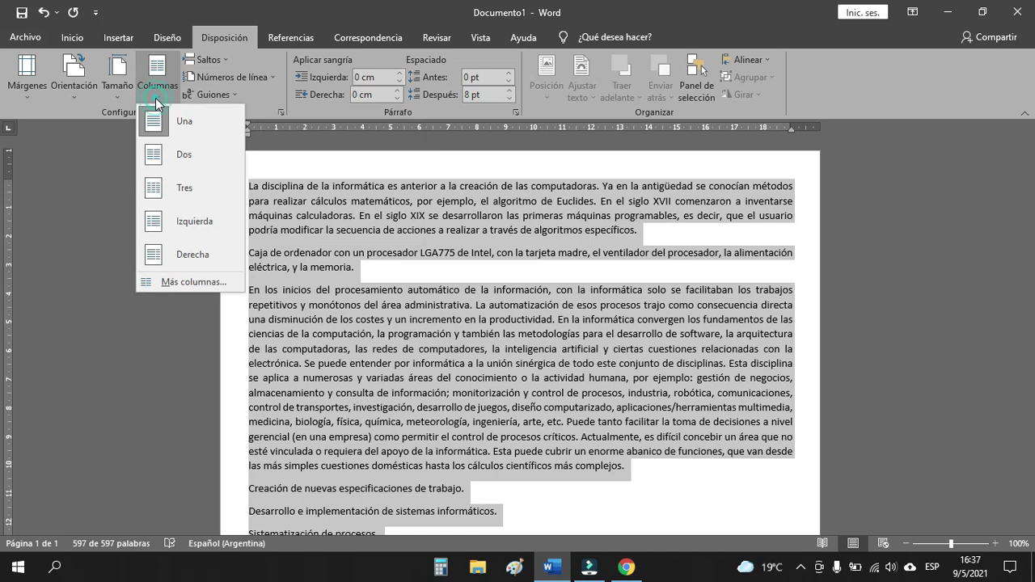
pyautogui.click(191, 169)
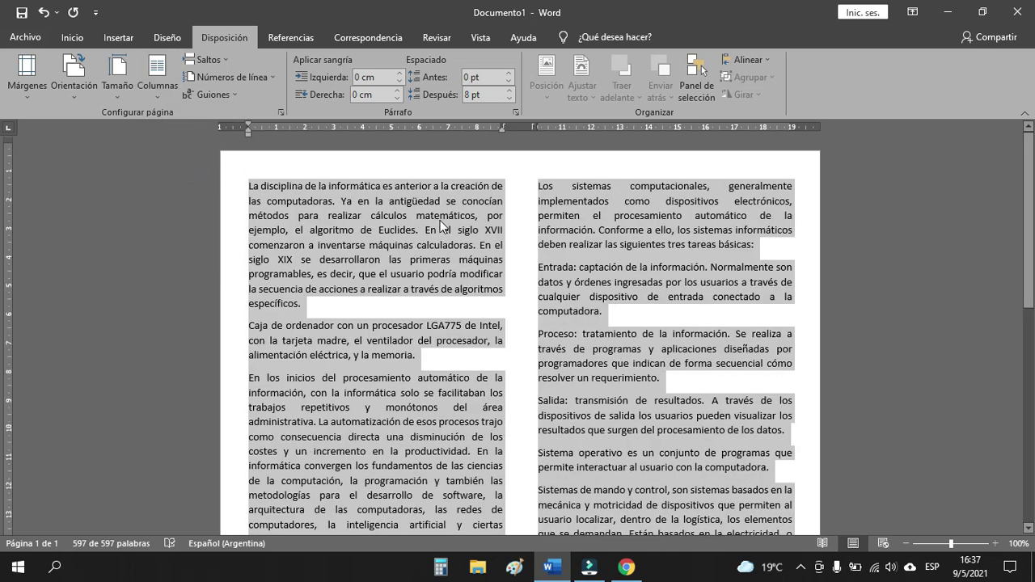
pyautogui.scroll(-5, 440, 220)
pyautogui.scroll(-3, 453, 258)
pyautogui.scroll(5, 468, 301)
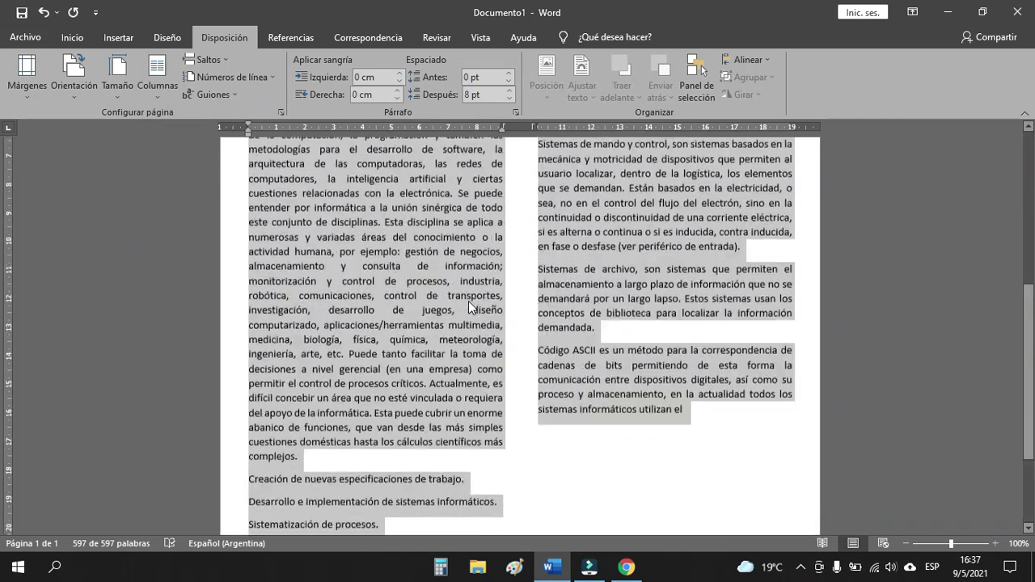
# Change the selected text's layout to three columns and look through how it flows down the page.
pyautogui.click(159, 94)
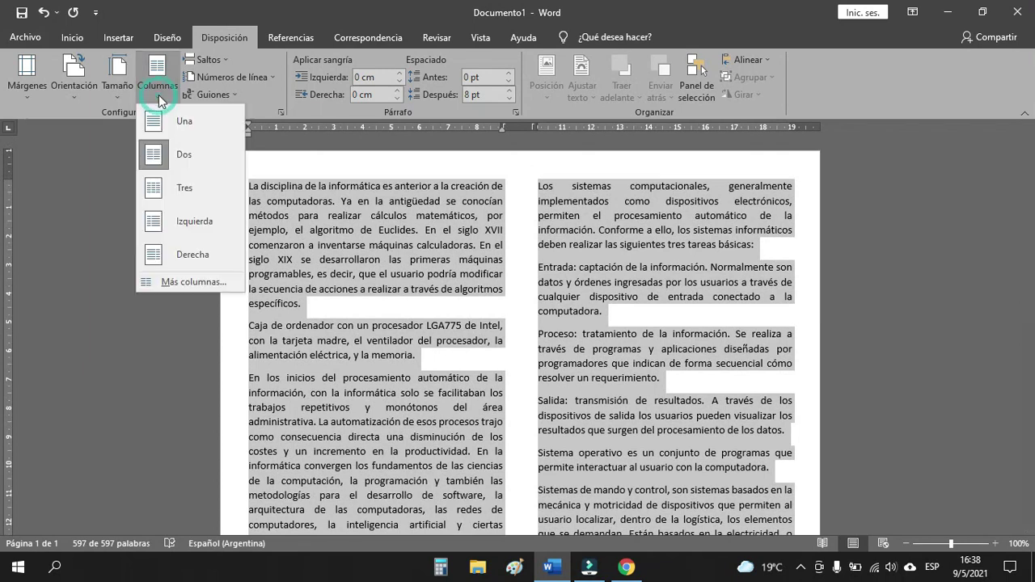
pyautogui.click(184, 192)
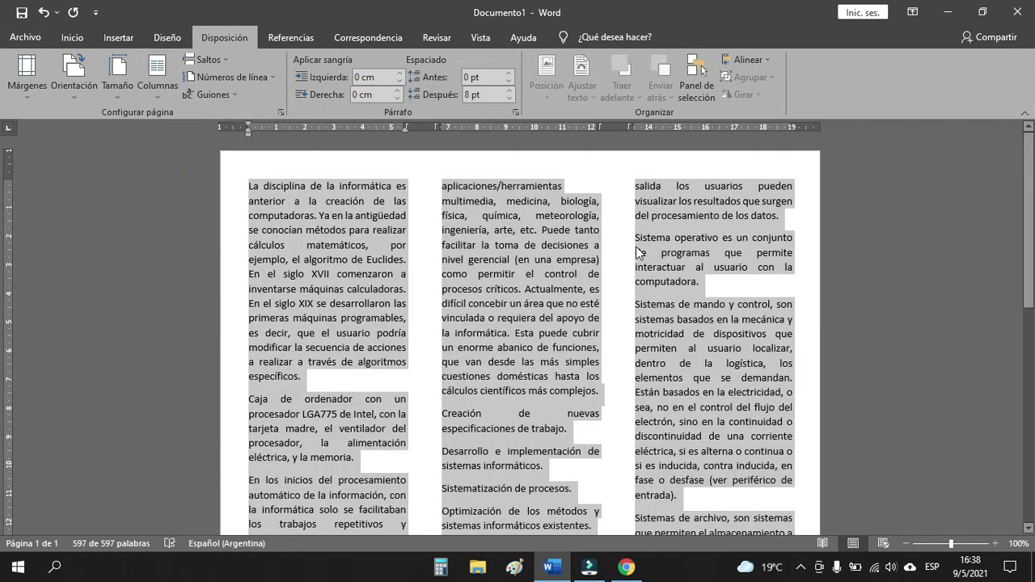
pyautogui.scroll(-3, 639, 252)
pyautogui.scroll(-5, 639, 252)
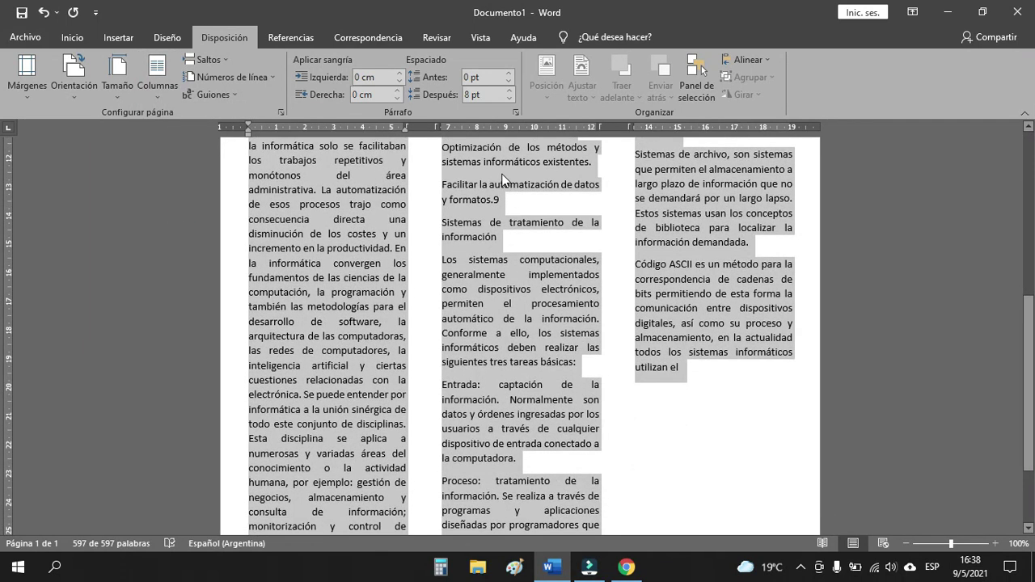
# Insert a comma after "sistemas" in the line on optimizing methods, and check the end of the text in the third column.
pyautogui.click(483, 161)
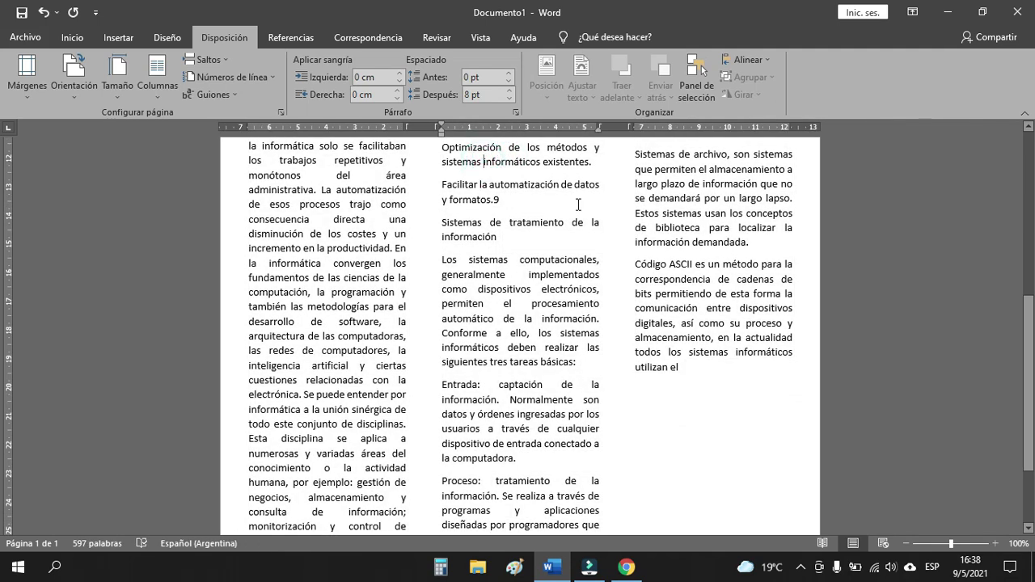
pyautogui.press('BackSpace')
pyautogui.write(',')
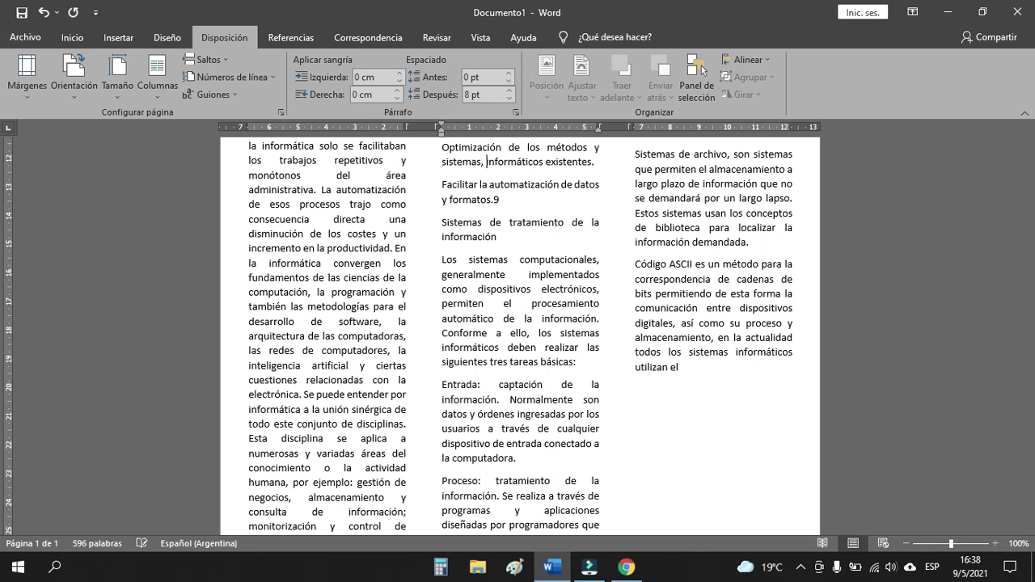
pyautogui.scroll(-3, 728, 274)
pyautogui.click(706, 251)
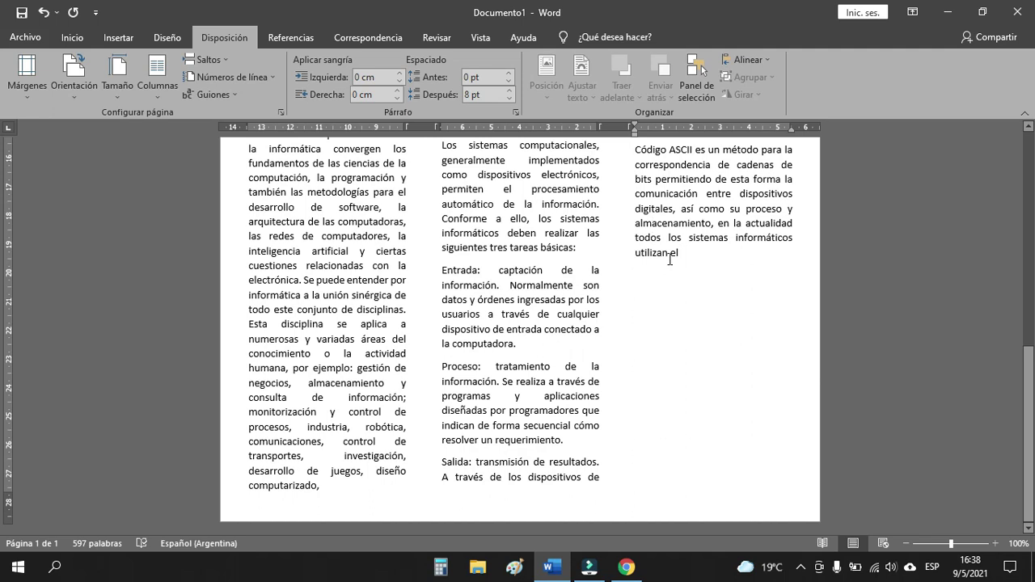
pyautogui.click(607, 490)
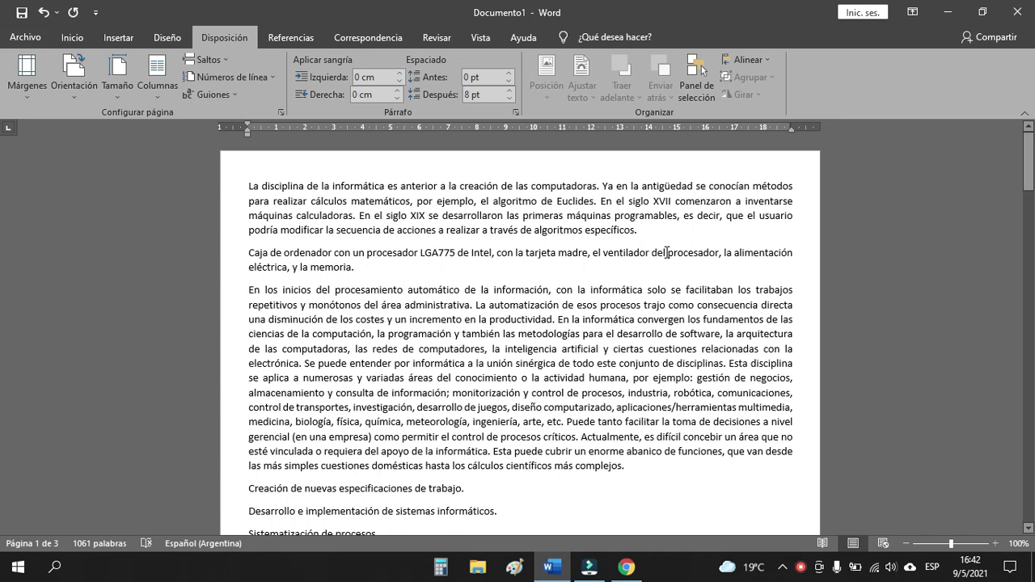
# Look through the three-page document, examining the text on the first page, the grid table on the second and the text on the third.
pyautogui.scroll(-15, 666, 253)
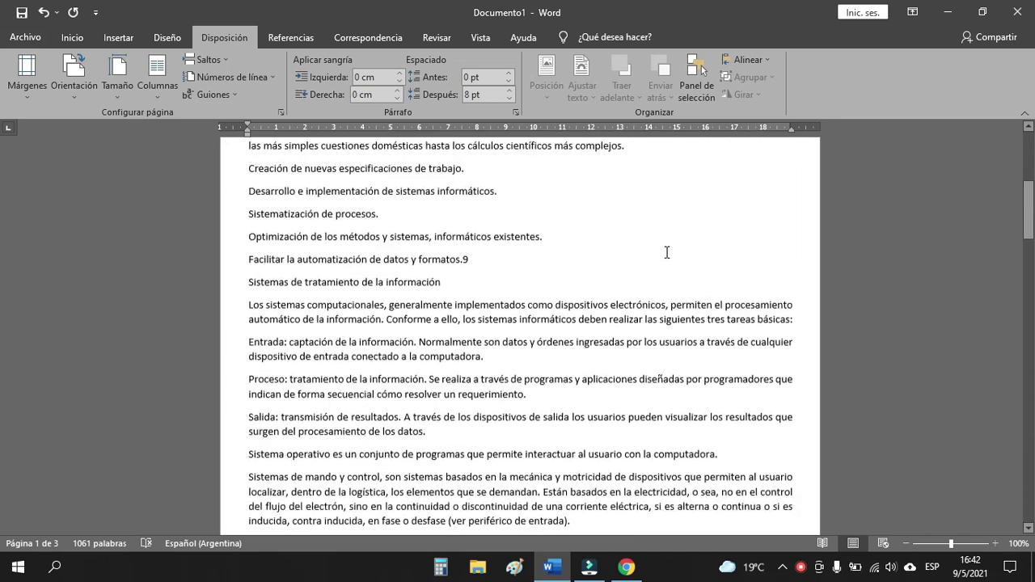
pyautogui.scroll(-4, 666, 255)
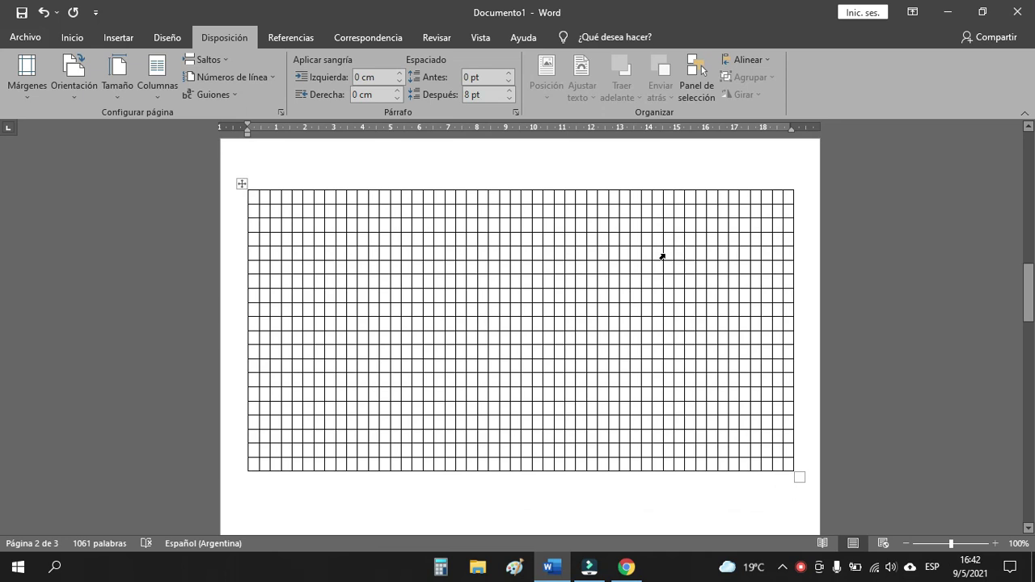
pyautogui.scroll(5, 454, 221)
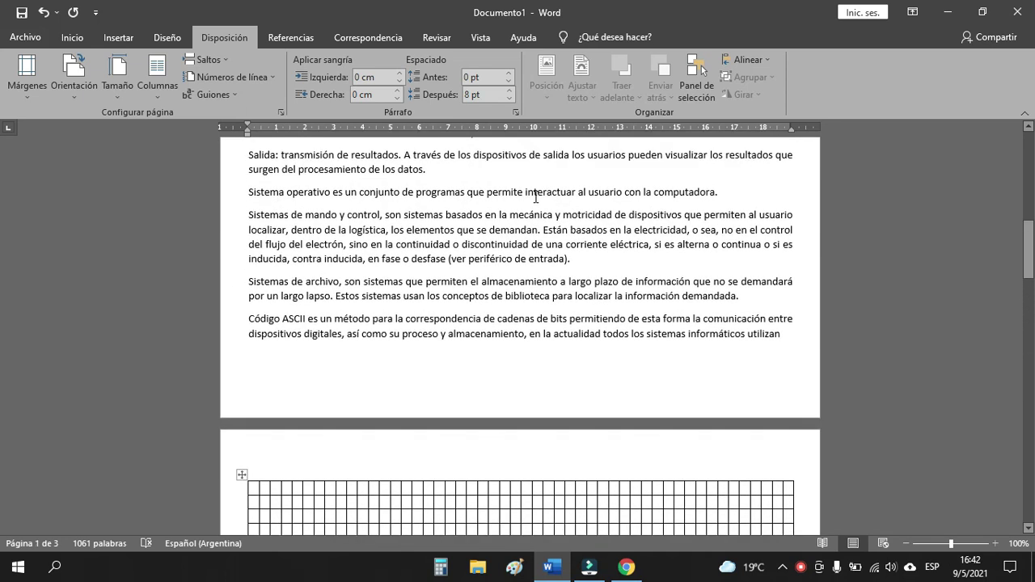
pyautogui.scroll(-5, 535, 196)
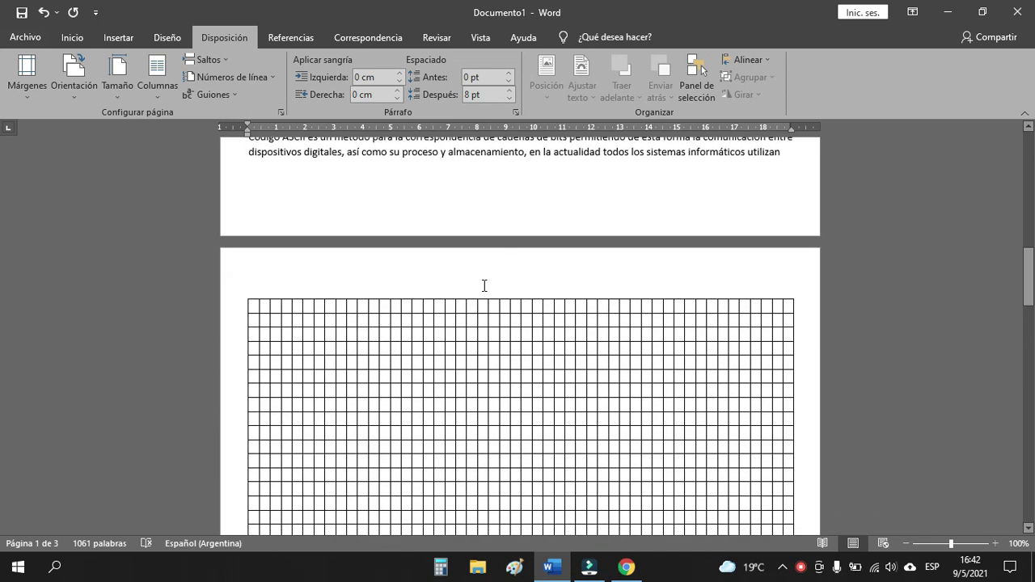
pyautogui.scroll(-3, 485, 281)
pyautogui.scroll(-5, 496, 270)
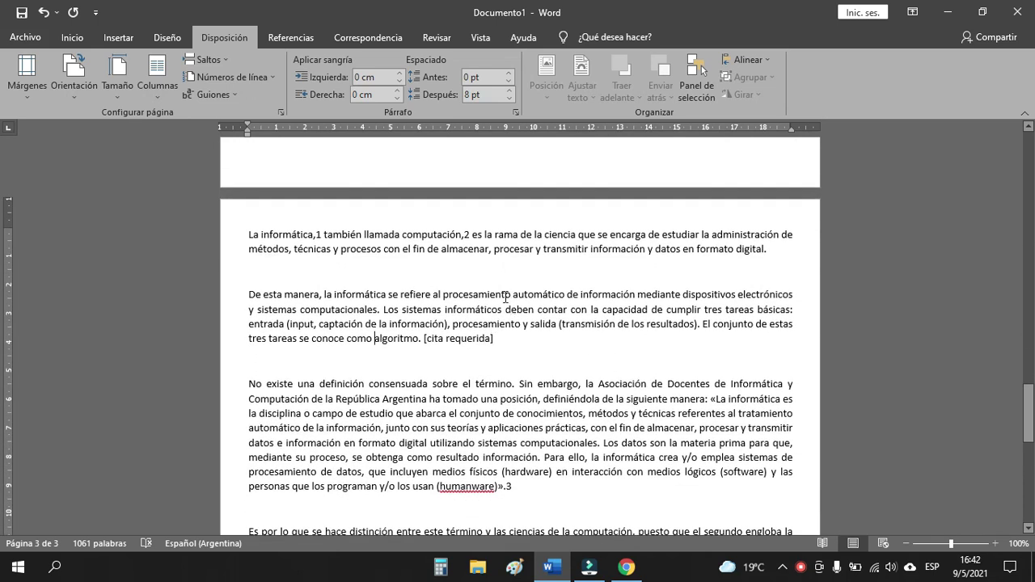
pyautogui.scroll(-15, 505, 298)
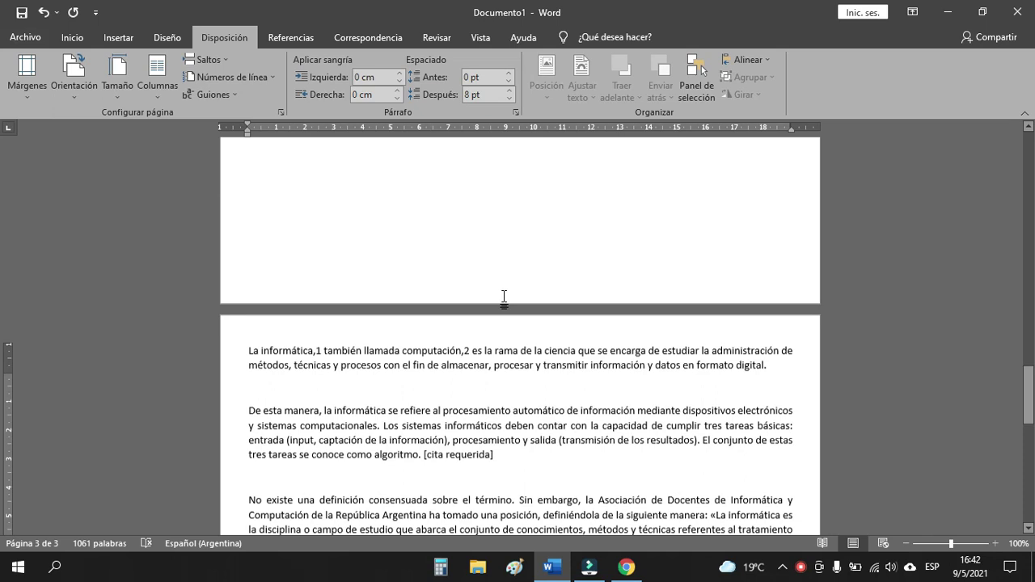
pyautogui.scroll(3, 506, 297)
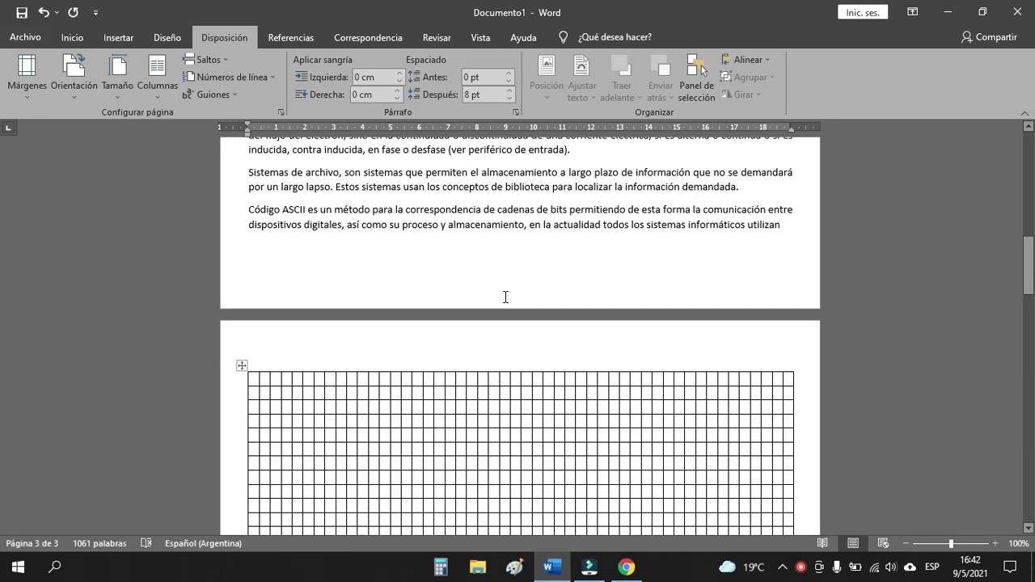
# Set the orientation to Horizontal for the whole document through the custom margins settings, and look over the first page.
pyautogui.click(507, 243)
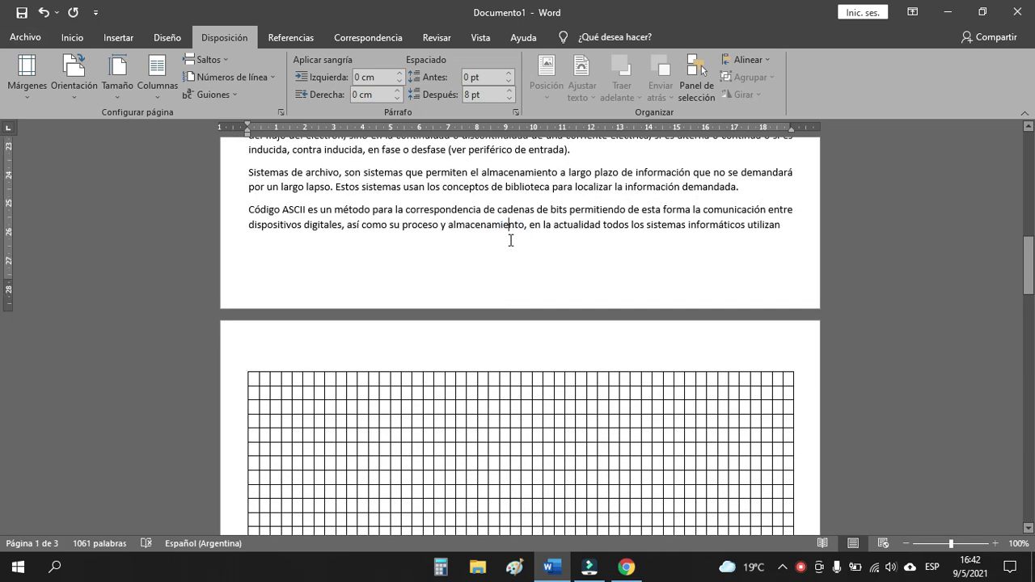
pyautogui.click(25, 100)
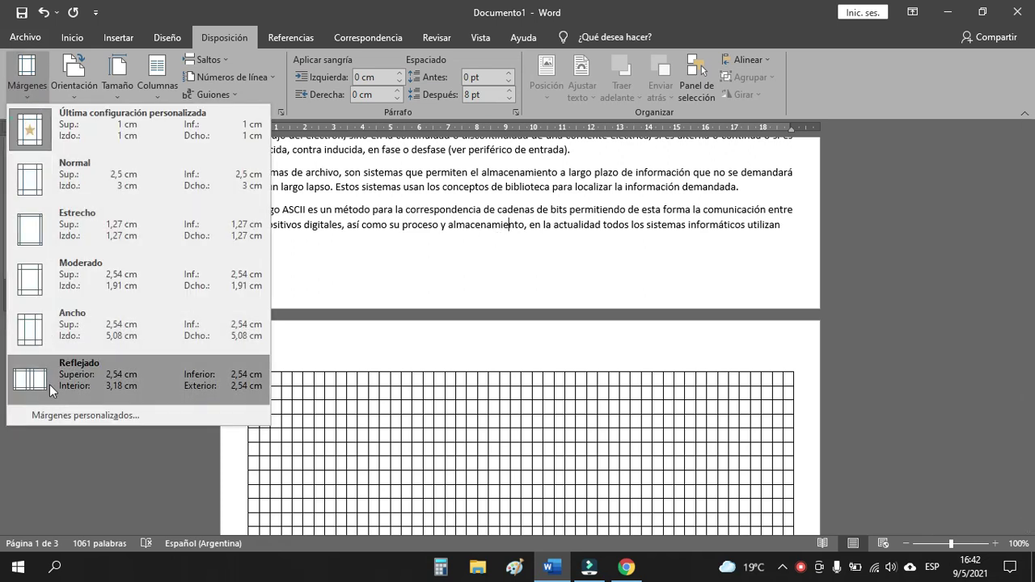
pyautogui.click(60, 408)
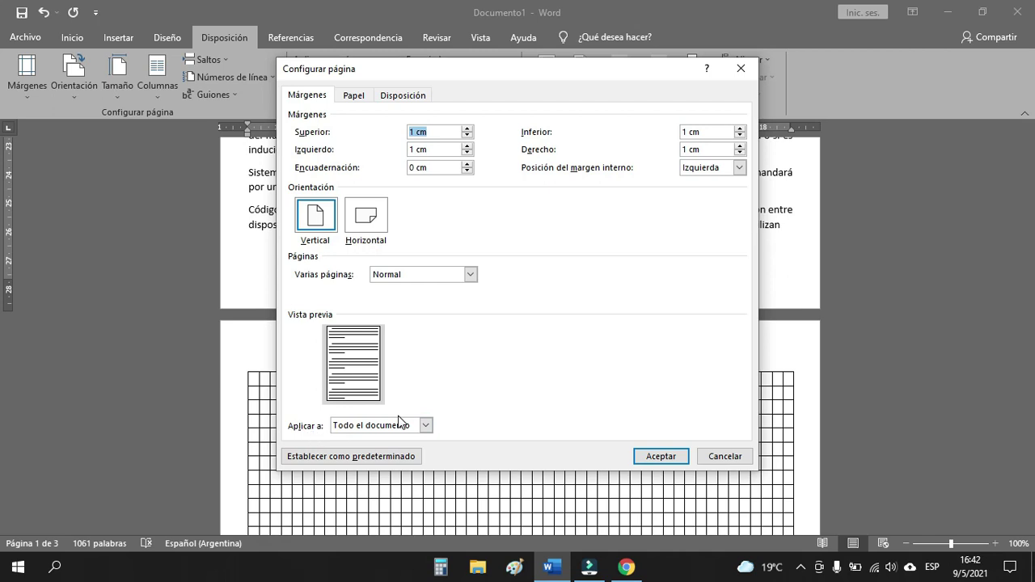
pyautogui.click(424, 429)
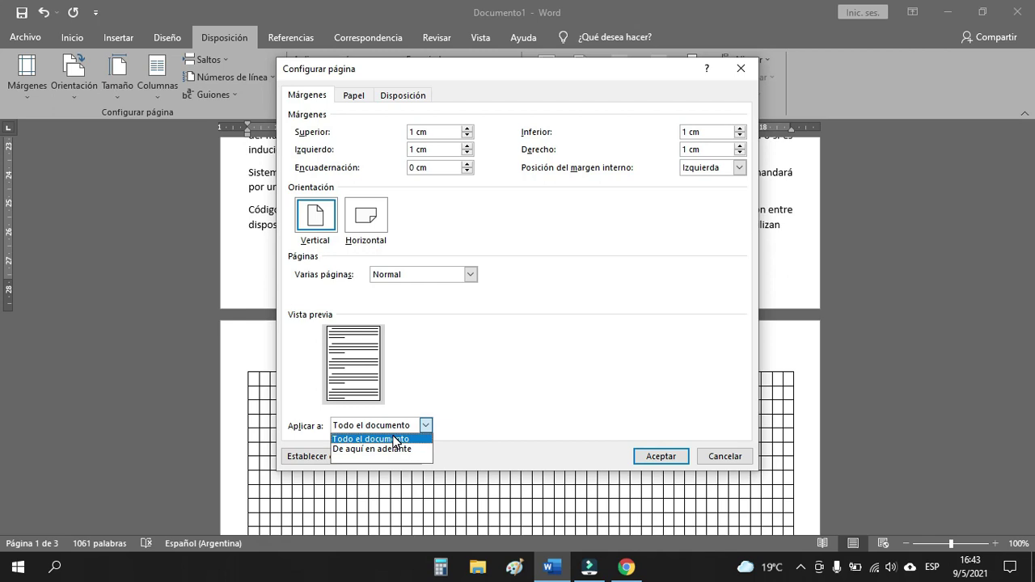
pyautogui.click(365, 216)
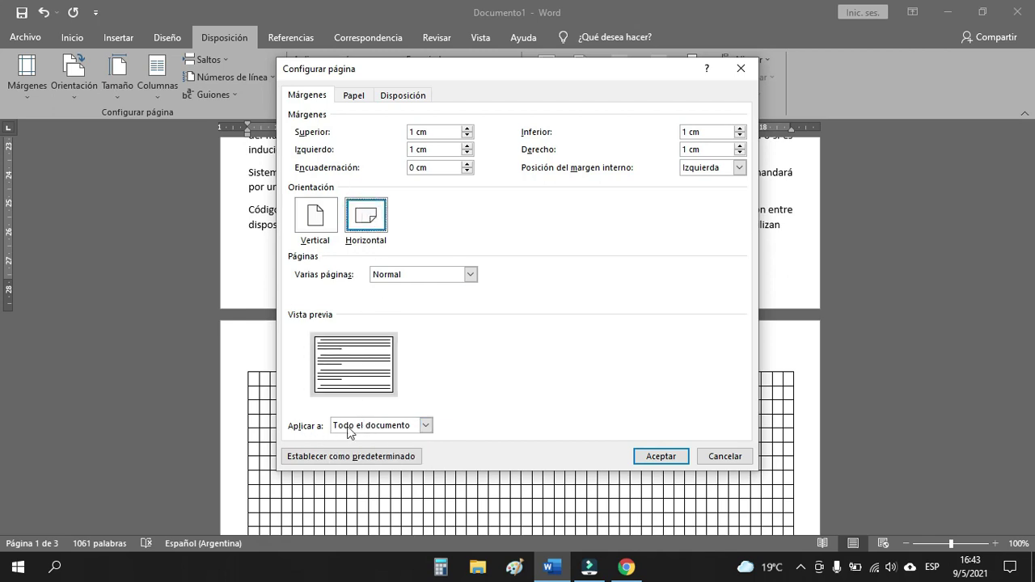
pyautogui.click(653, 460)
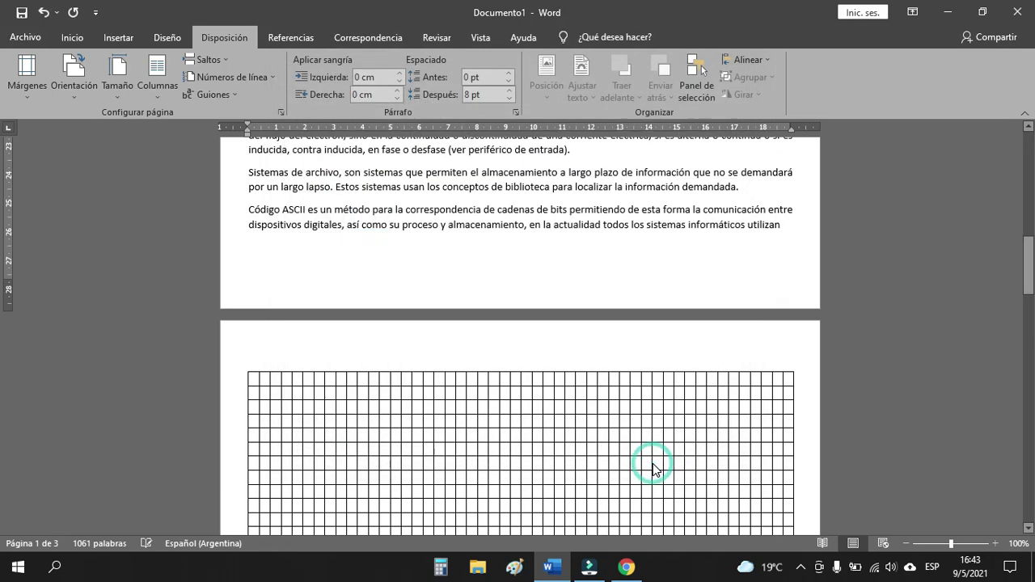
pyautogui.scroll(15, 598, 365)
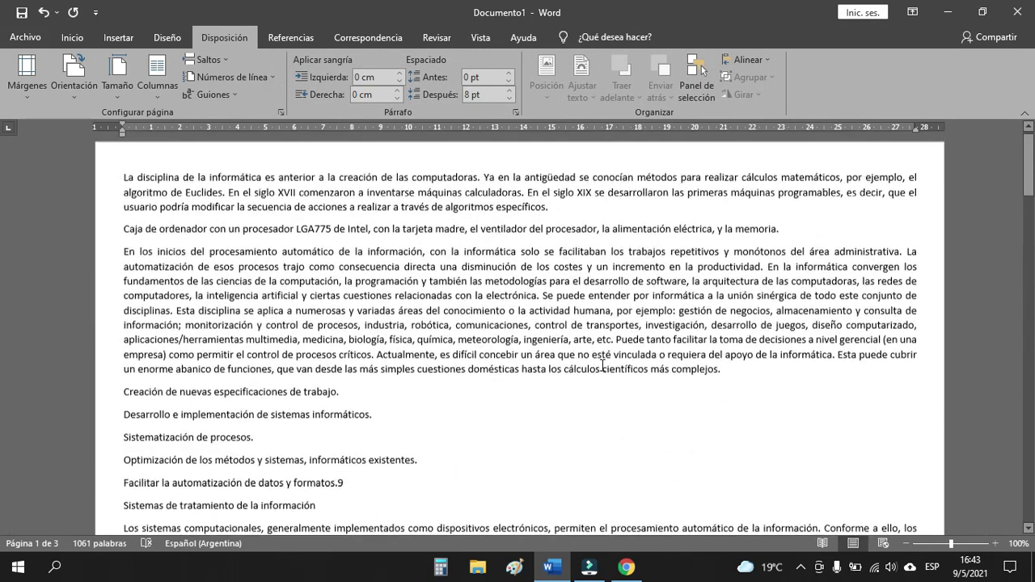
pyautogui.scroll(1, 603, 366)
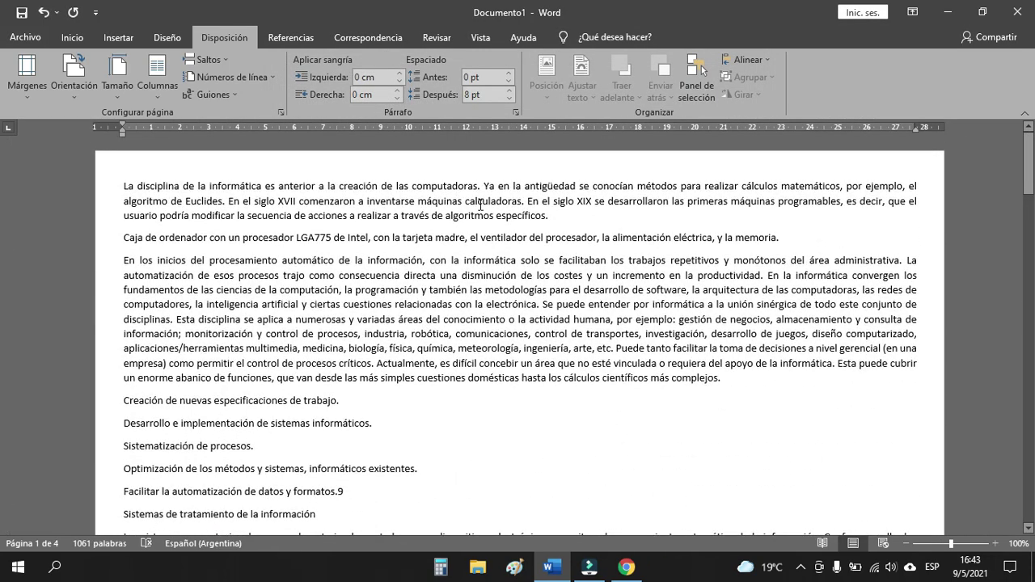
# Return the document to Vertical orientation and look over the transition from the first page's text to the grid table.
pyautogui.click(74, 87)
pyautogui.click(76, 131)
pyautogui.scroll(-10, 550, 363)
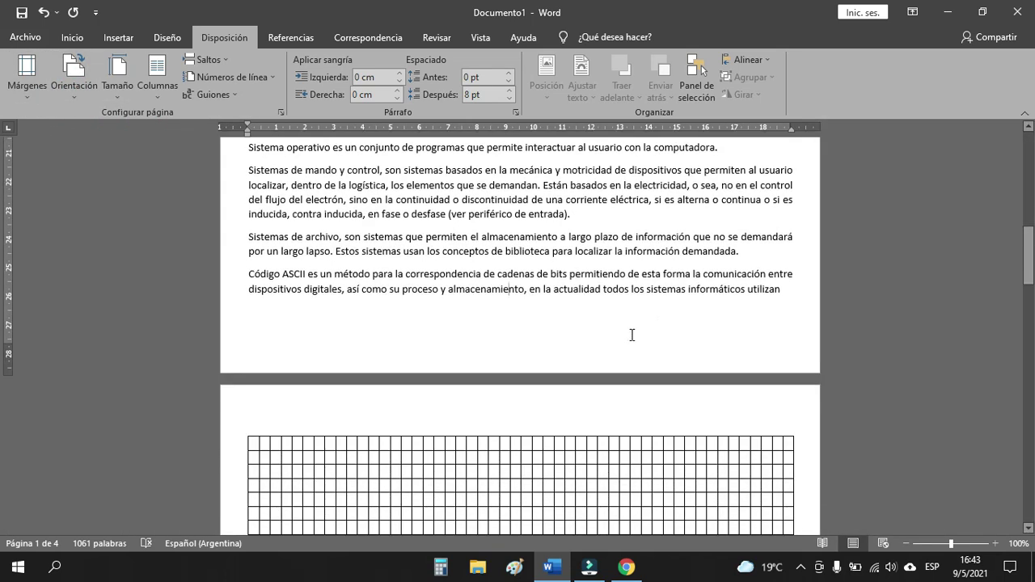
pyautogui.scroll(-5, 566, 315)
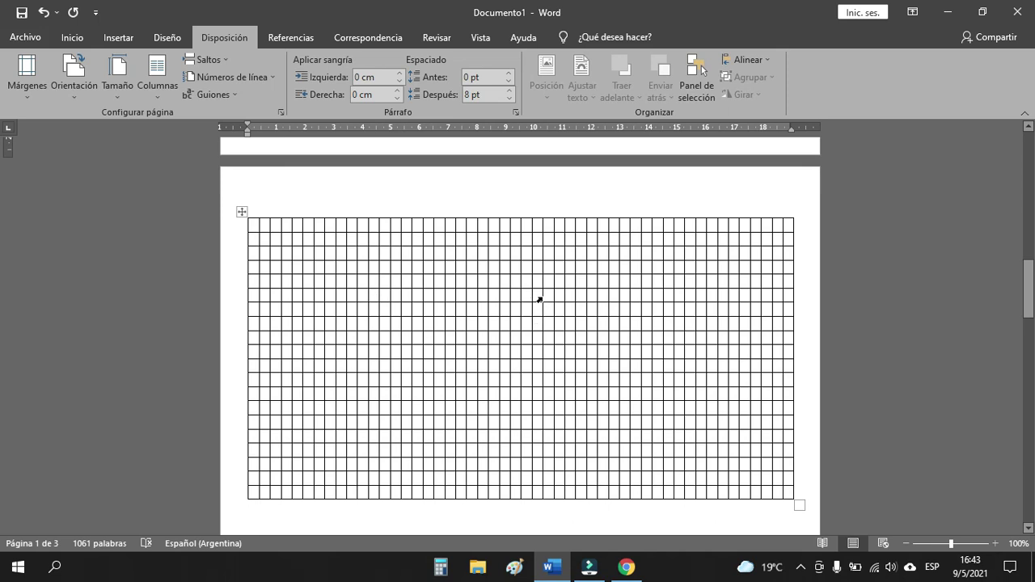
pyautogui.scroll(3, 540, 348)
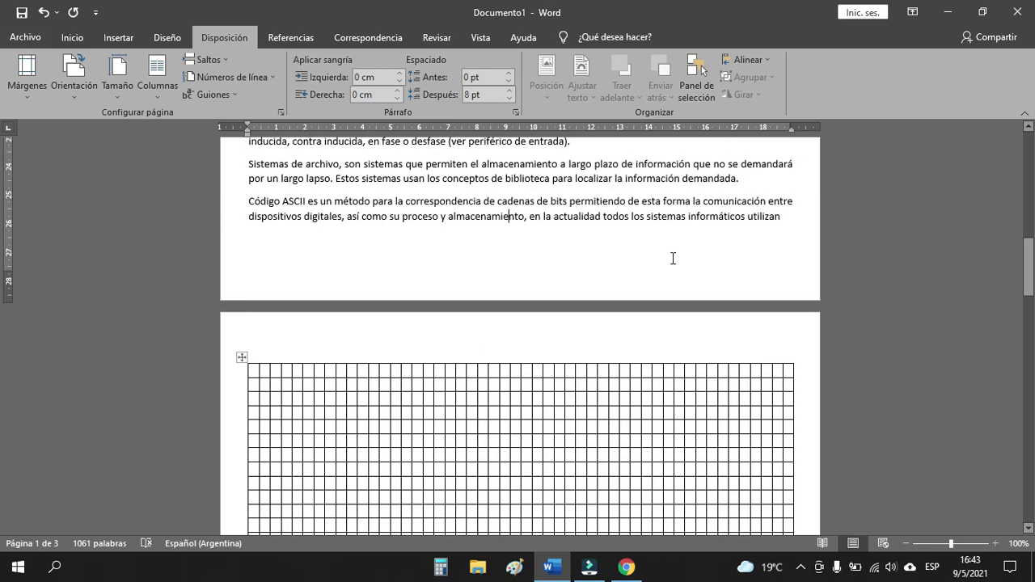
pyautogui.scroll(-3, 532, 361)
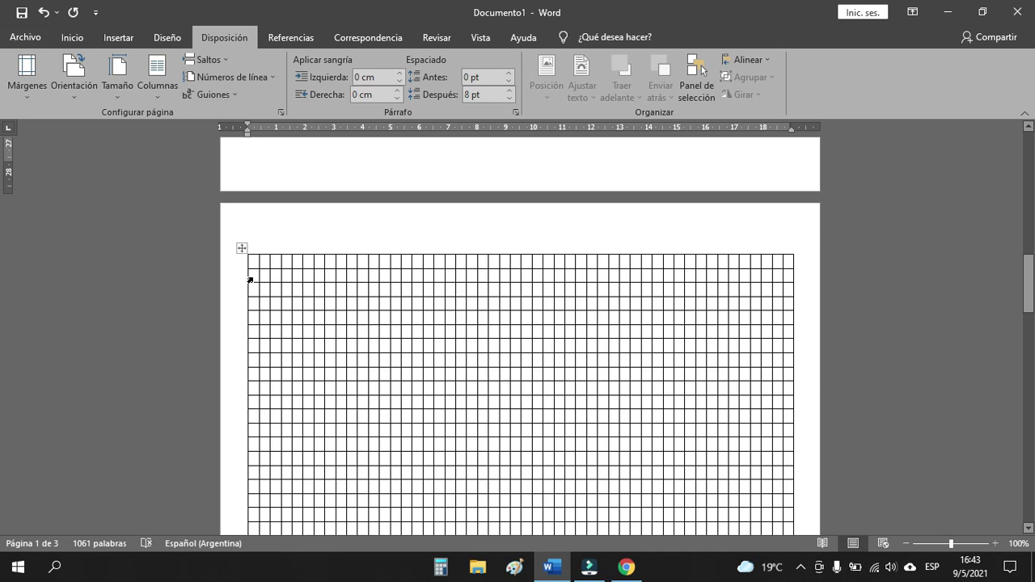
pyautogui.scroll(2, 592, 284)
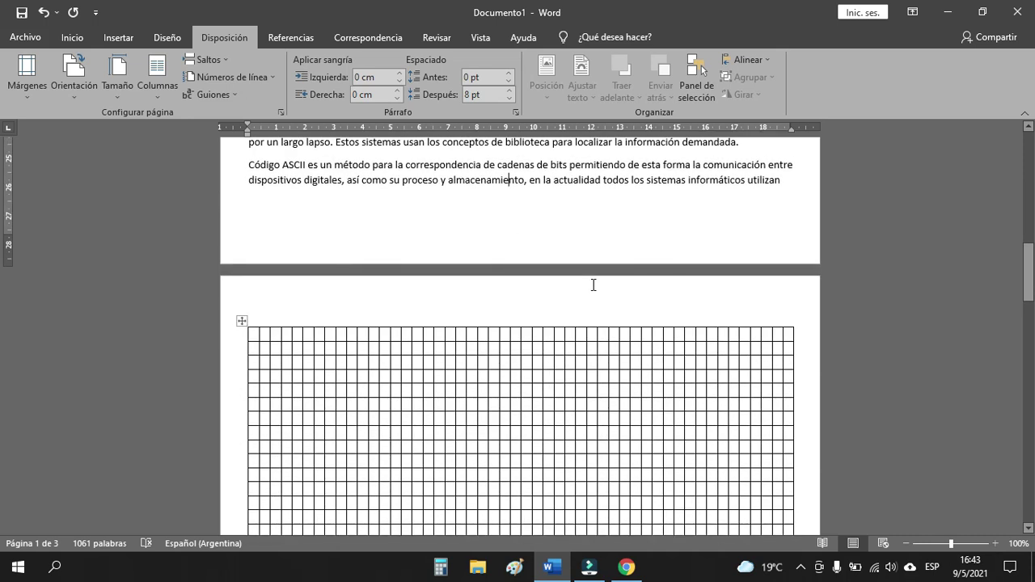
# Set the orientation to Horizontal from the end of the first page's text, applying it "De aquí en adelante" through the custom margins settings.
pyautogui.click(805, 184)
pyautogui.click(27, 74)
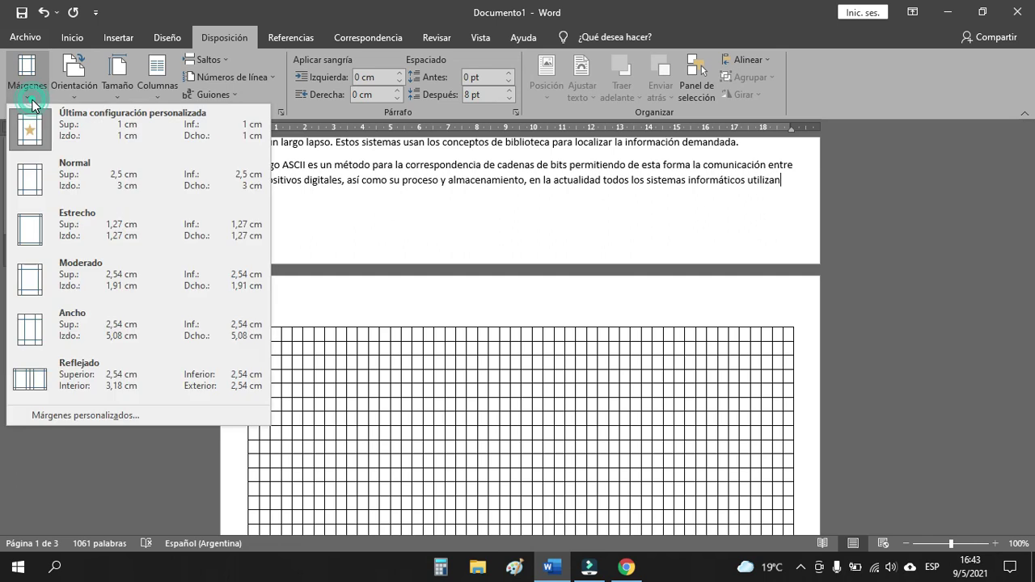
pyautogui.click(102, 415)
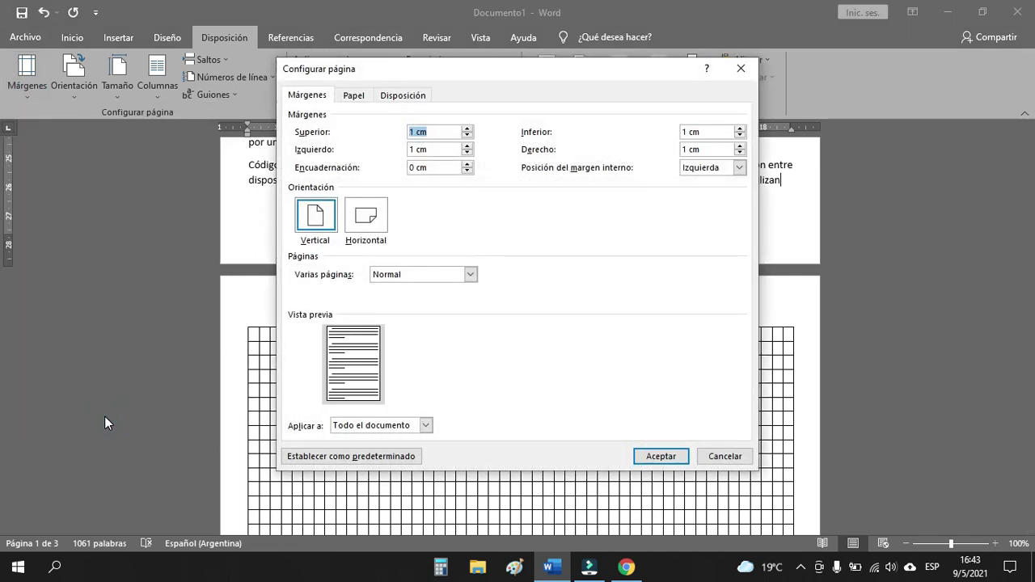
pyautogui.click(358, 223)
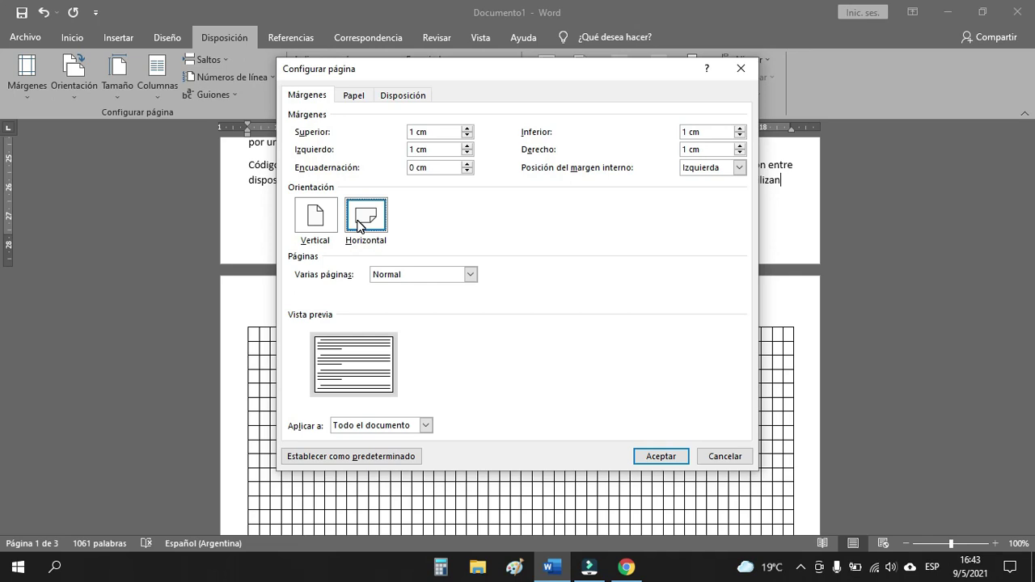
pyautogui.click(423, 426)
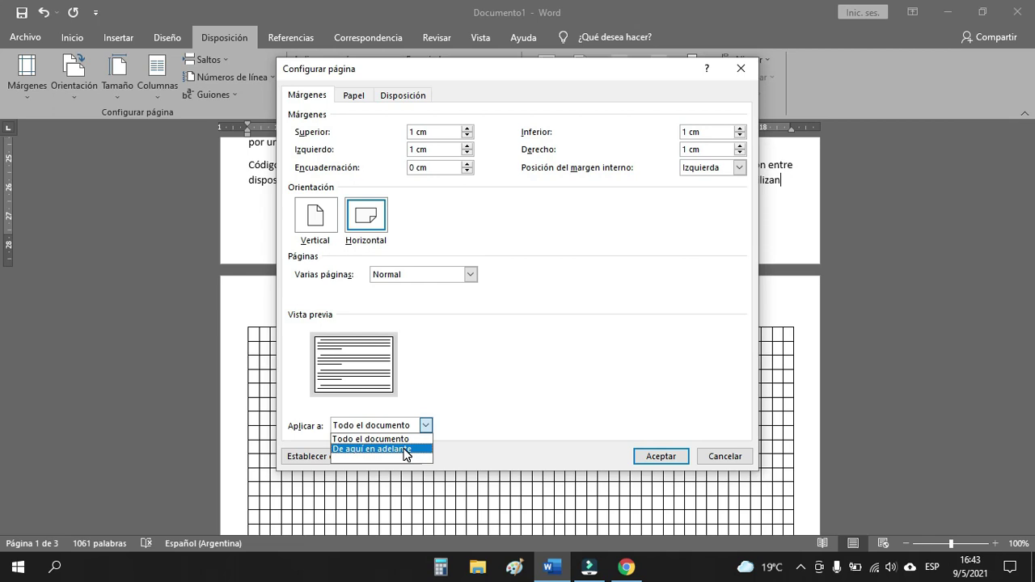
pyautogui.click(406, 449)
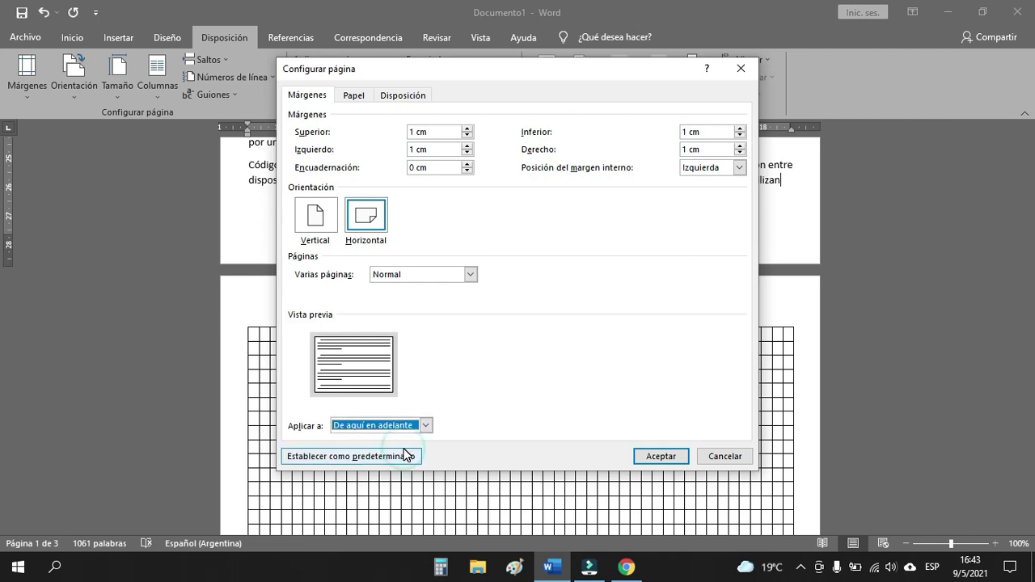
pyautogui.click(676, 457)
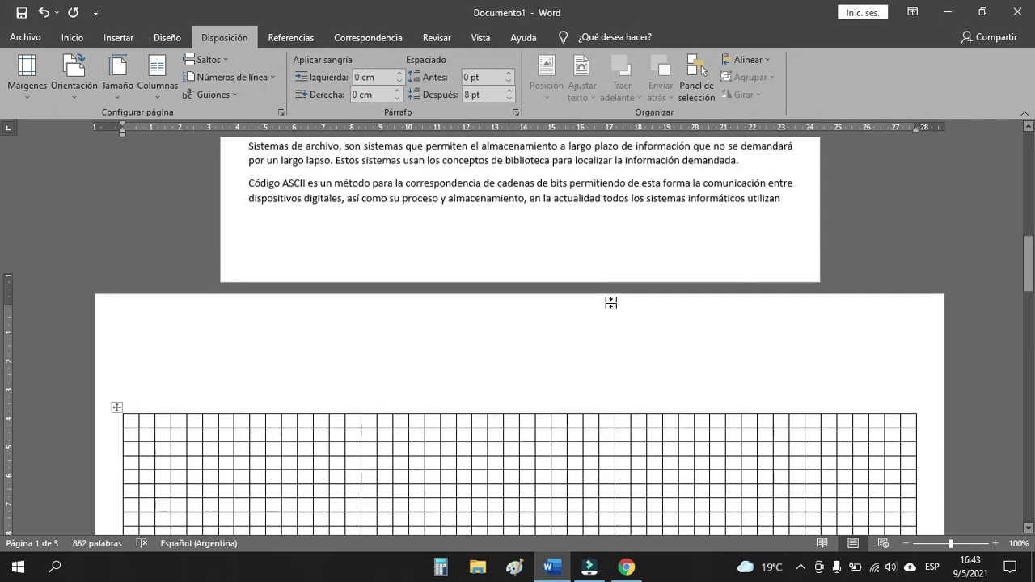
# Look over the page orientation from the end of the first page's text through the grid table to the text that follows it.
pyautogui.scroll(2, 608, 204)
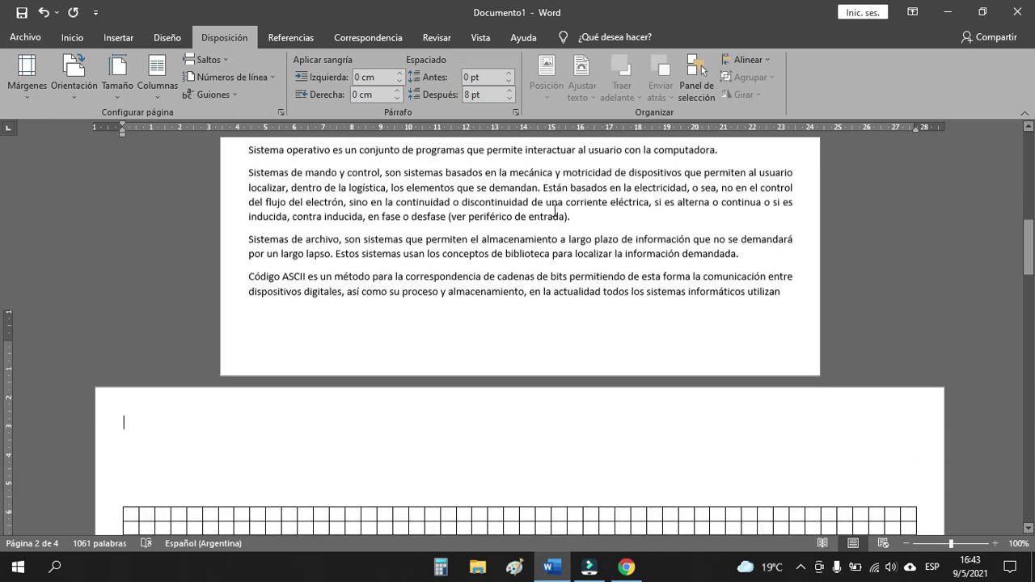
pyautogui.scroll(-2, 554, 210)
pyautogui.scroll(-10, 555, 210)
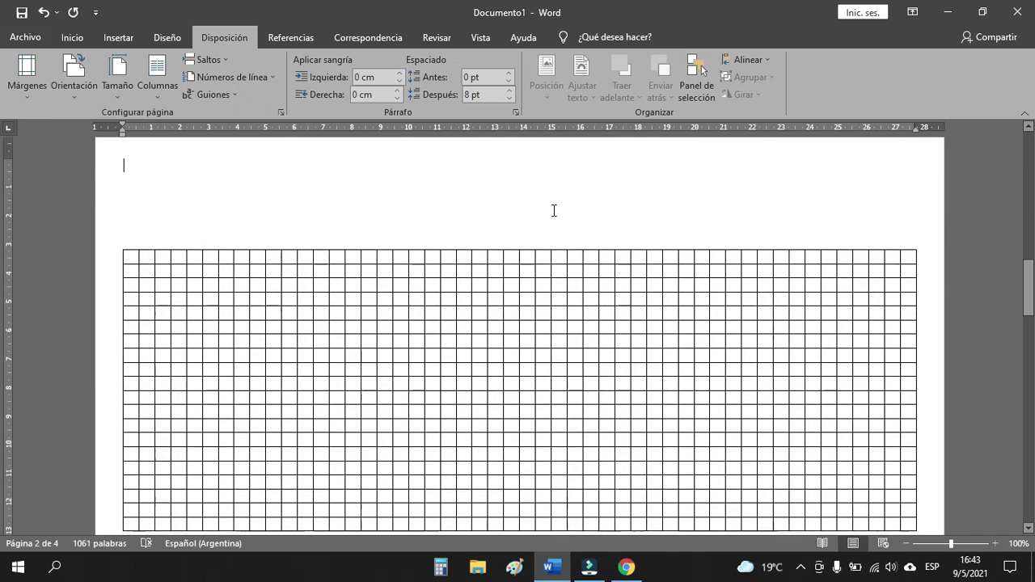
pyautogui.scroll(-10, 549, 212)
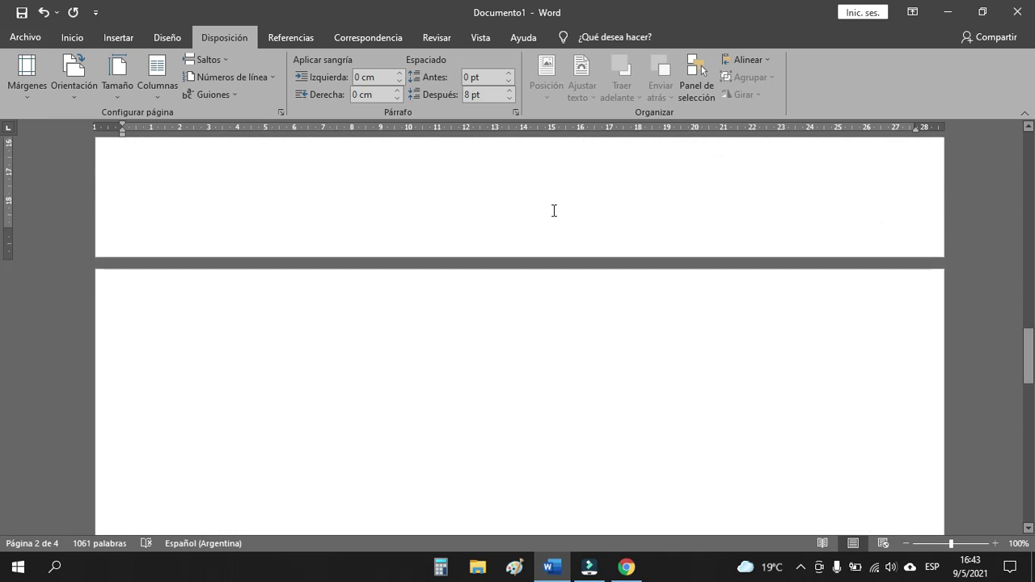
pyautogui.scroll(3, 477, 259)
pyautogui.scroll(-3, 481, 267)
pyautogui.scroll(3, 480, 267)
pyautogui.scroll(-2, 429, 226)
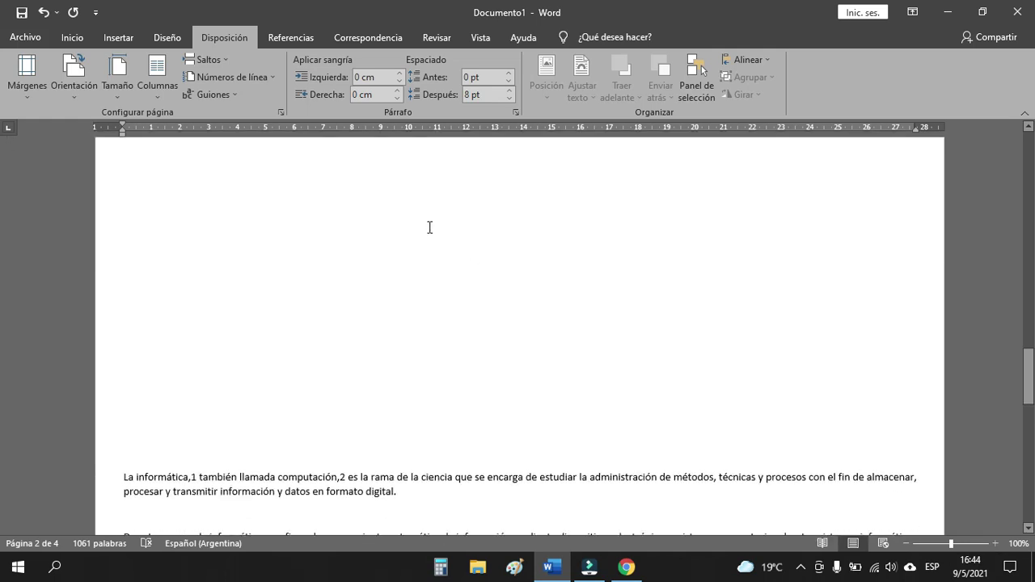
pyautogui.scroll(-2, 477, 324)
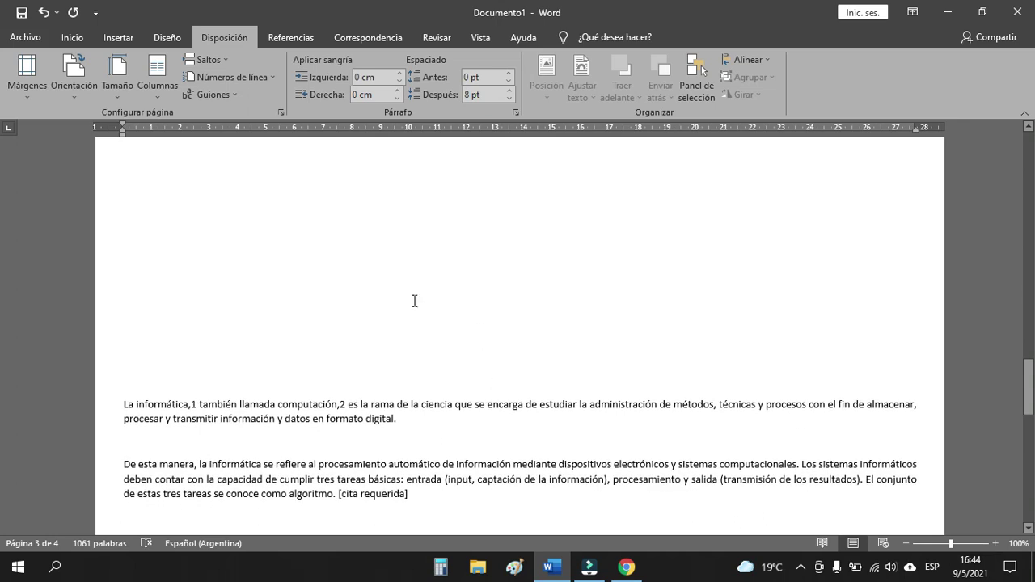
pyautogui.scroll(4, 523, 302)
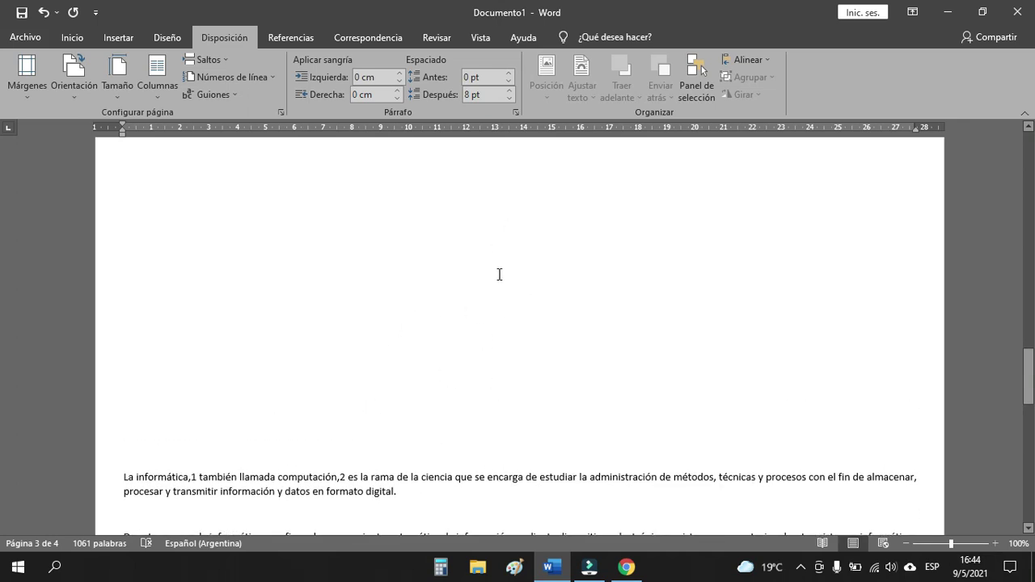
pyautogui.scroll(3, 531, 350)
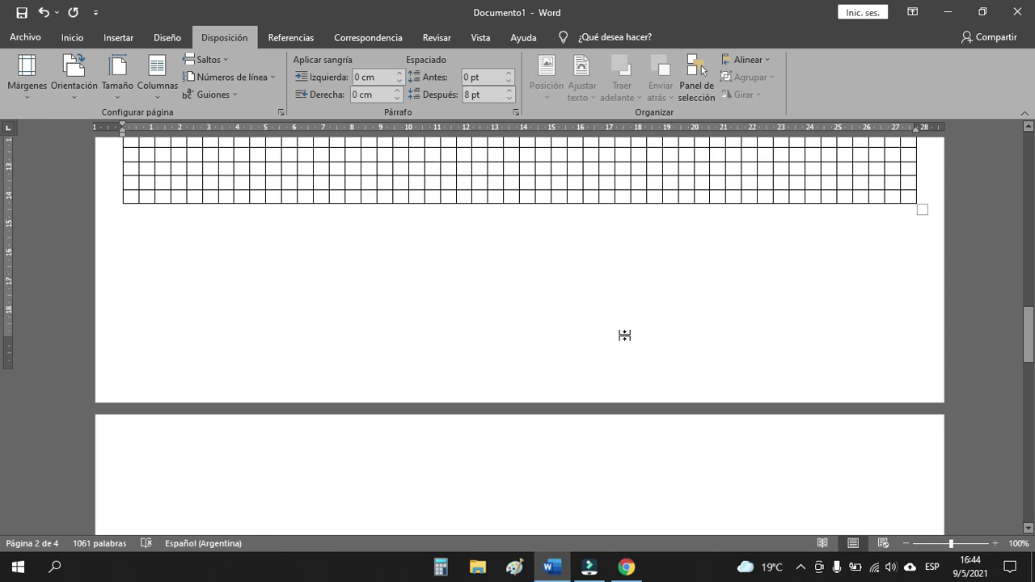
pyautogui.scroll(-4, 621, 337)
pyautogui.scroll(-2, 540, 363)
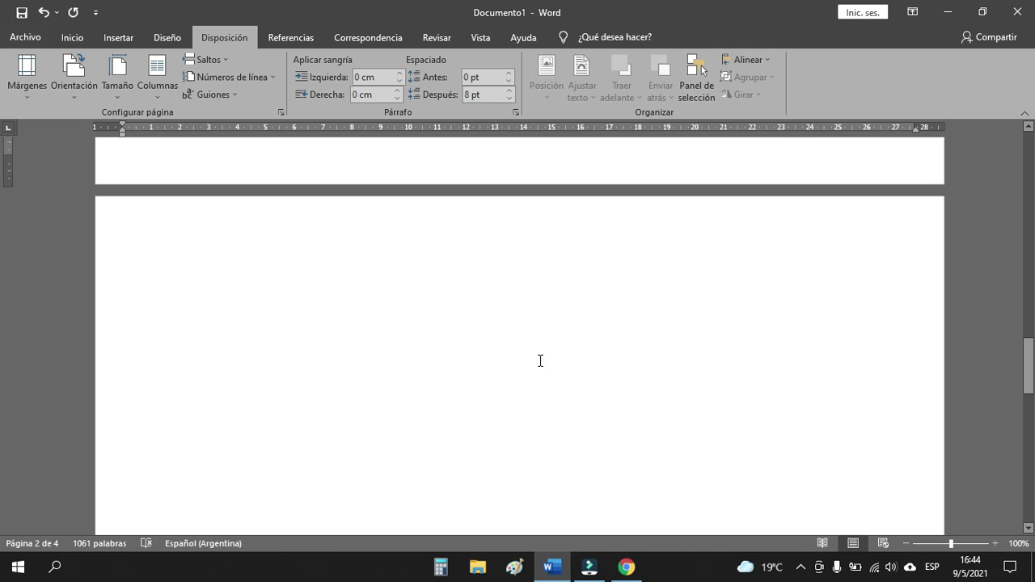
# Set the orientation to Vertical from the blank line below the grid table, applied "De aquí en adelante", and look over the pages.
pyautogui.scroll(5, 540, 361)
pyautogui.click(598, 245)
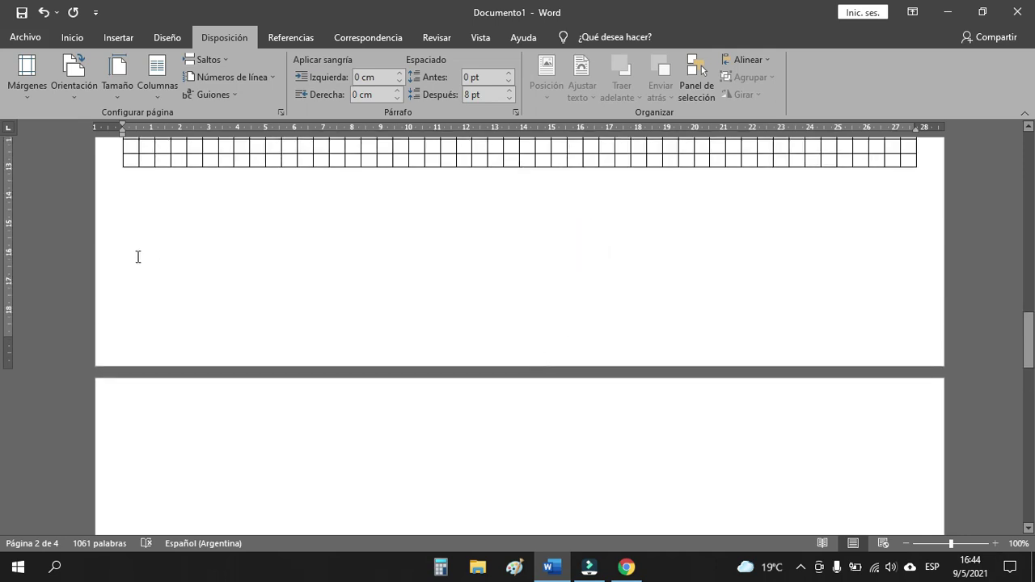
pyautogui.click(24, 97)
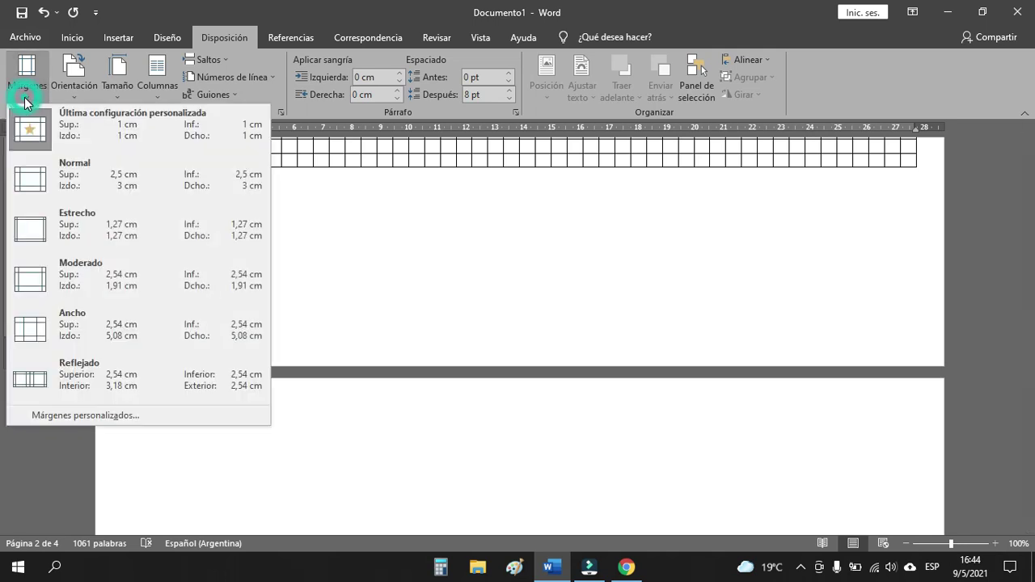
pyautogui.click(89, 412)
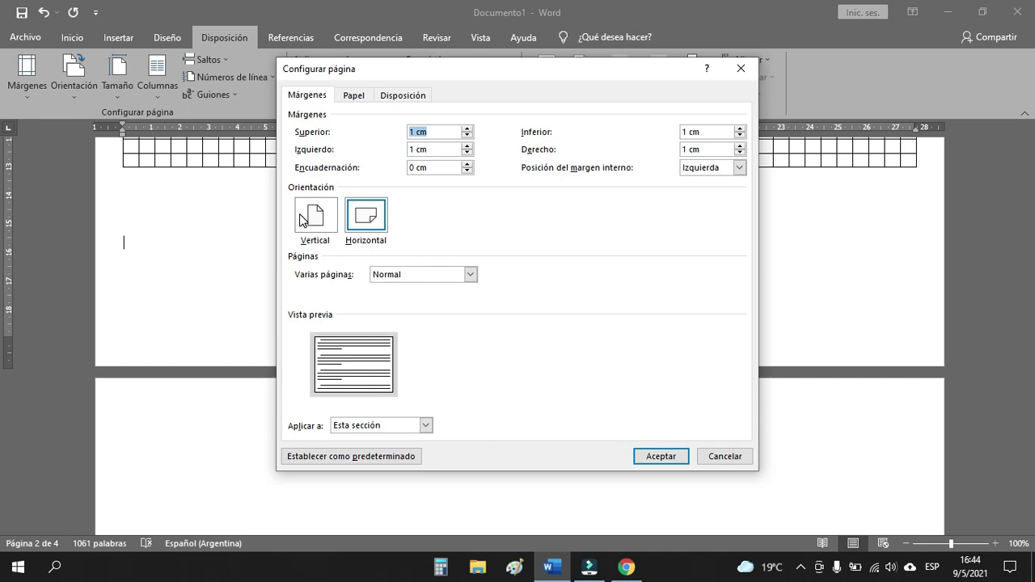
pyautogui.click(307, 217)
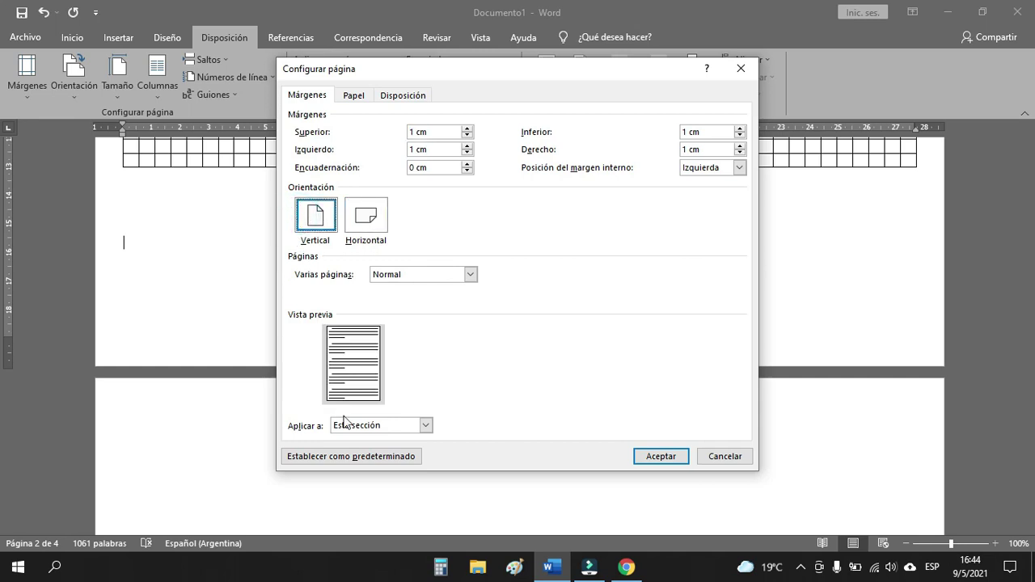
pyautogui.click(426, 425)
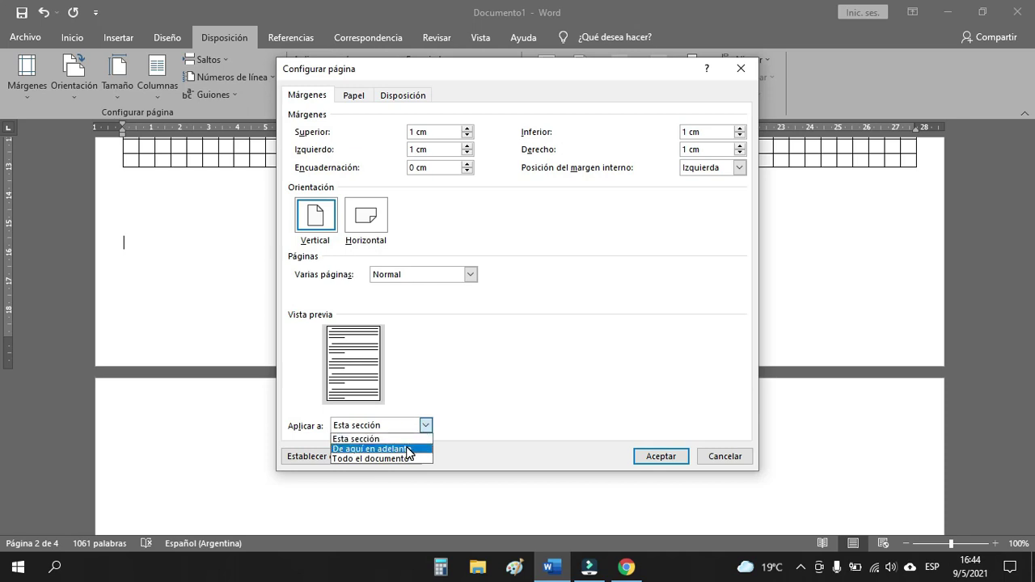
pyautogui.click(408, 450)
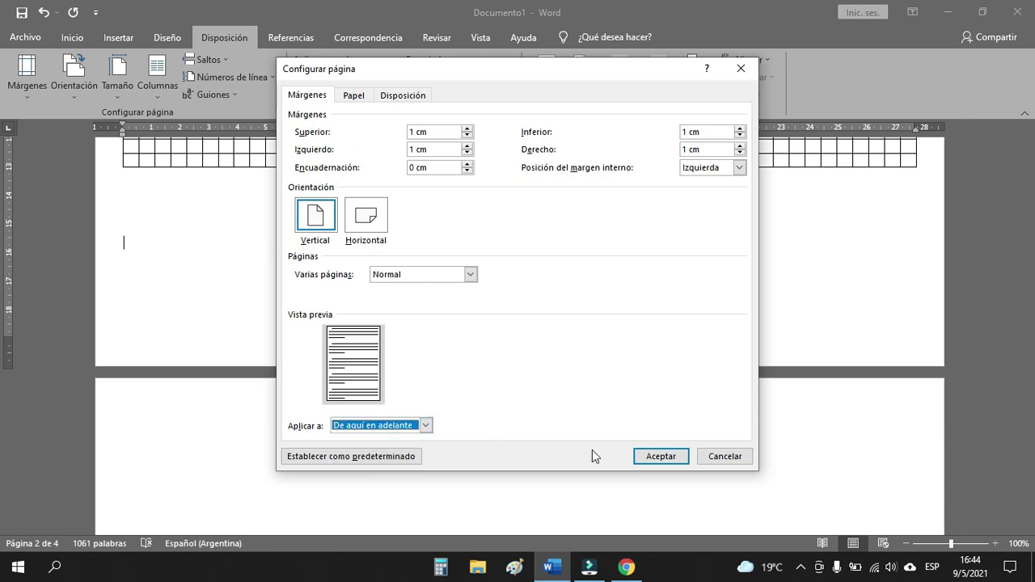
pyautogui.click(659, 457)
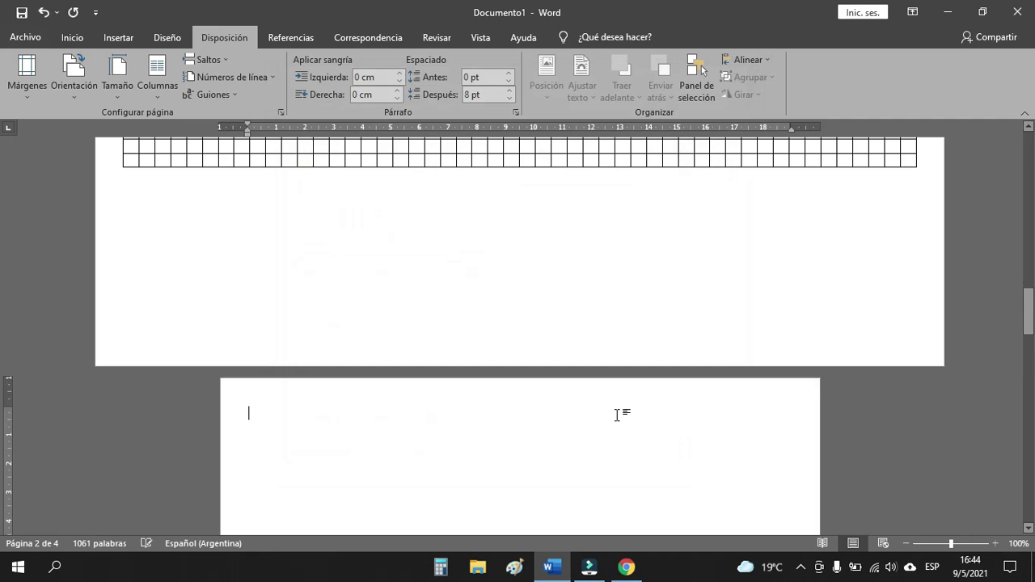
pyautogui.scroll(-12, 554, 352)
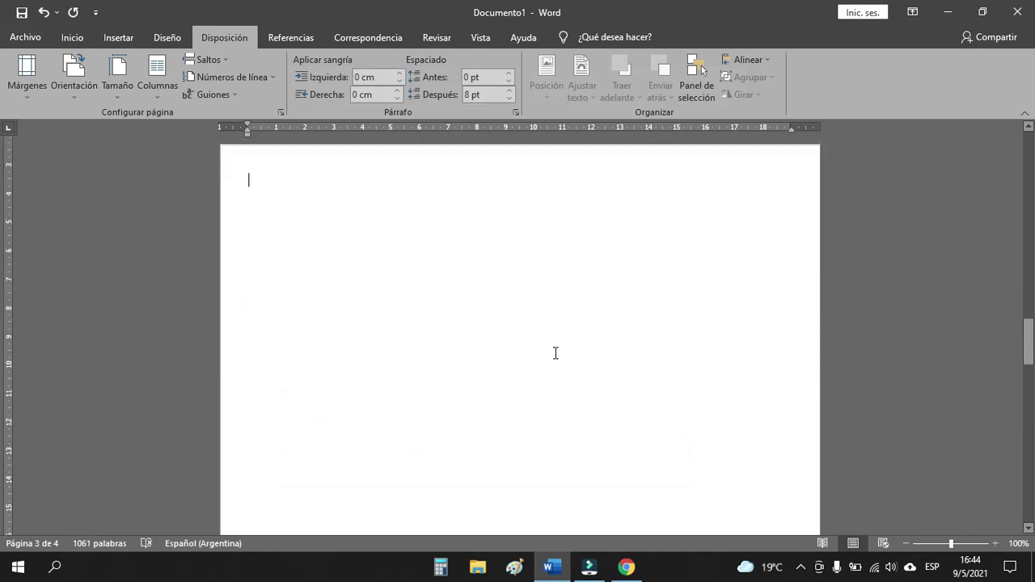
pyautogui.scroll(5, 556, 357)
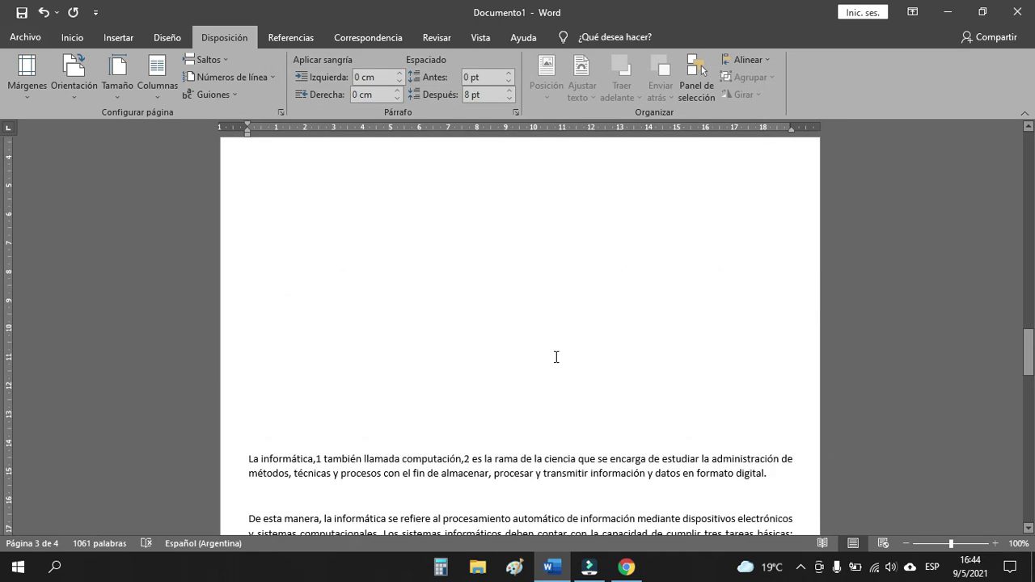
pyautogui.scroll(15, 555, 356)
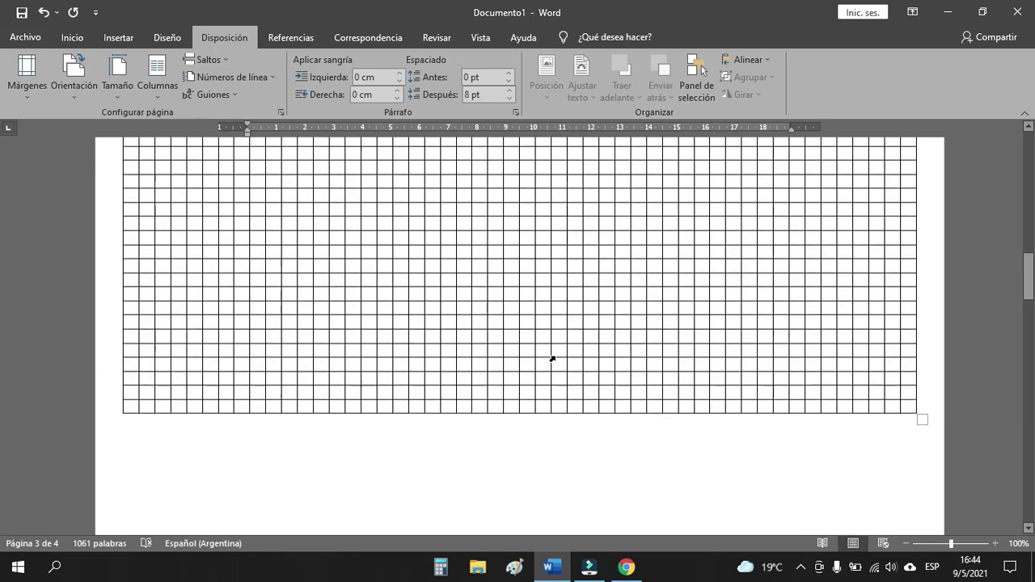
pyautogui.scroll(2, 556, 357)
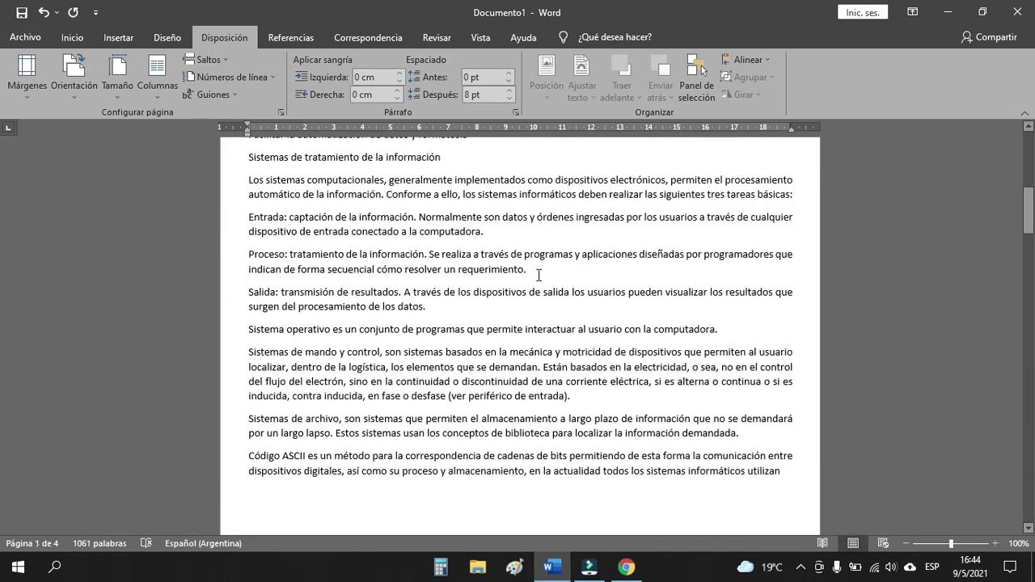
pyautogui.scroll(-2, 538, 274)
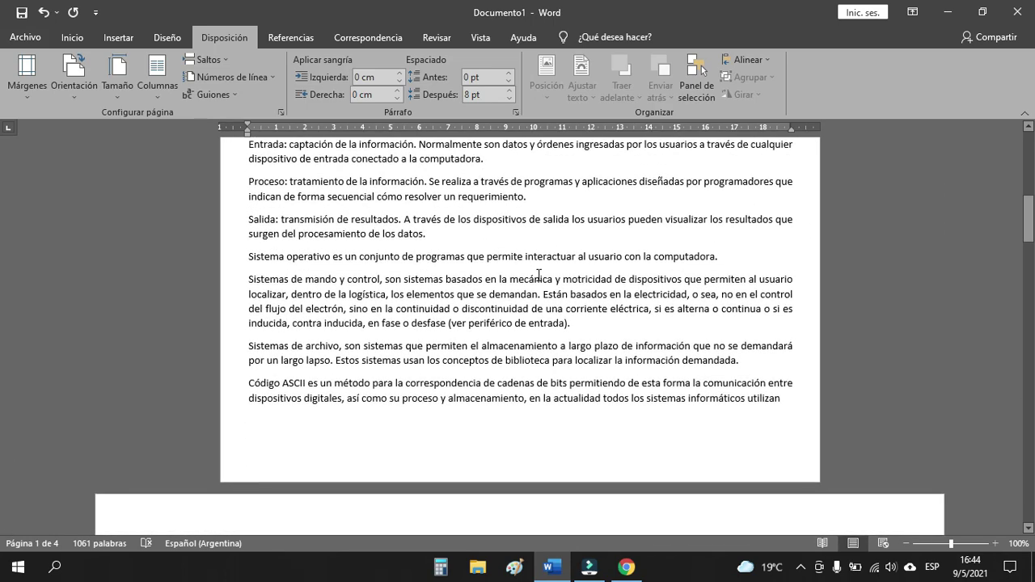
# View the Configurar página settings through both the group's dialog launcher and the custom margins option, closing them without changes.
pyautogui.click(282, 116)
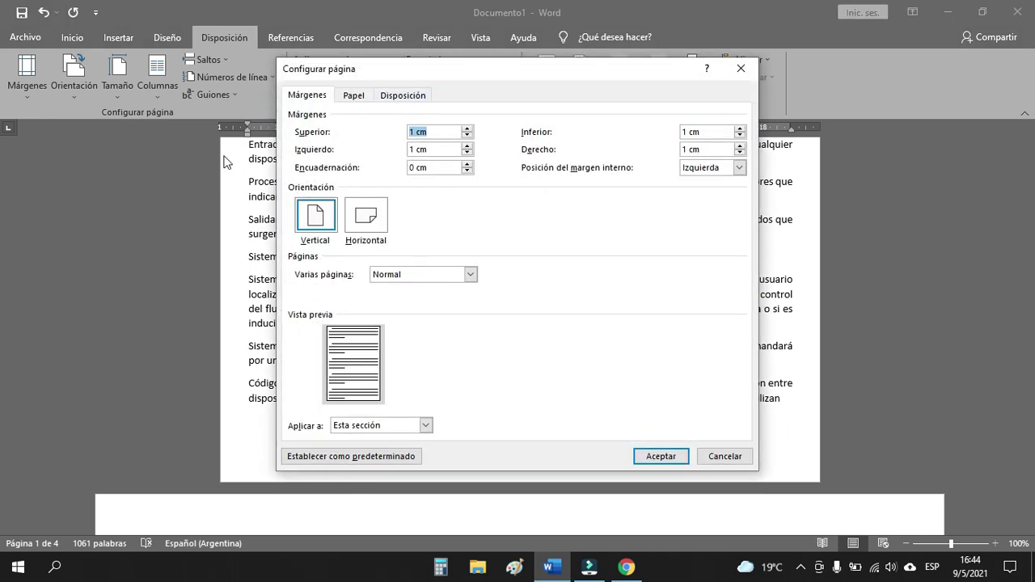
pyautogui.click(737, 69)
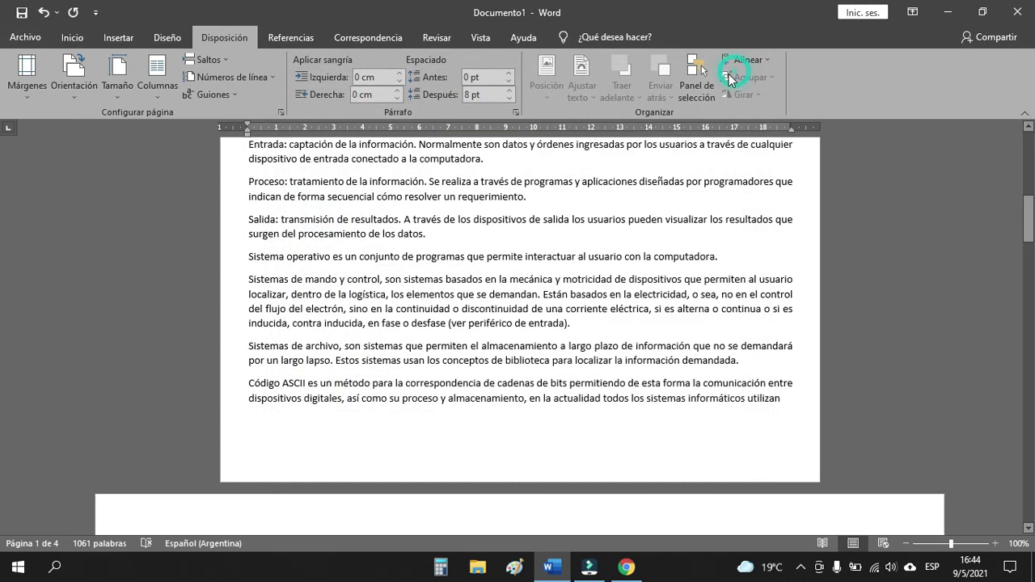
pyautogui.click(24, 87)
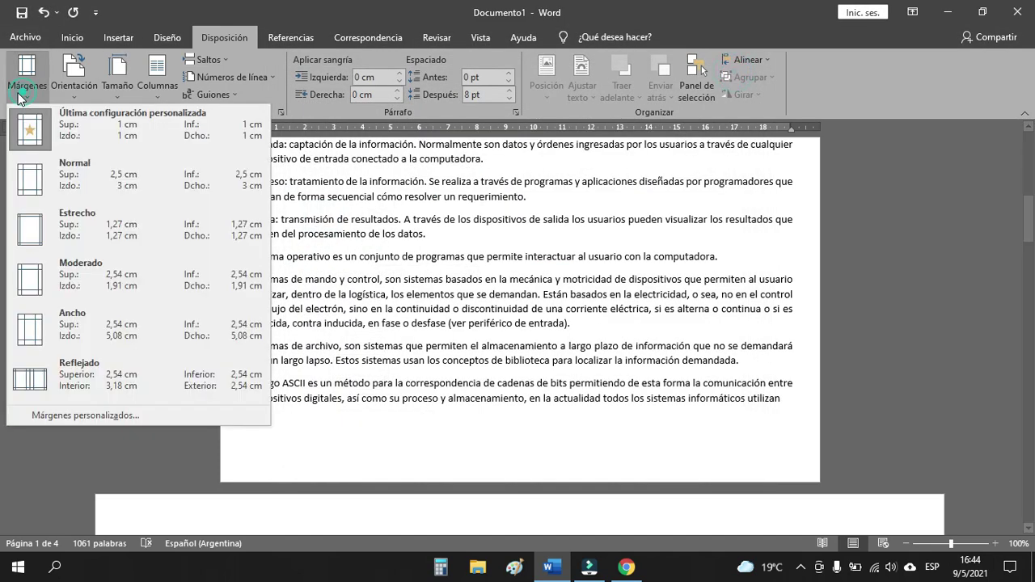
pyautogui.click(81, 416)
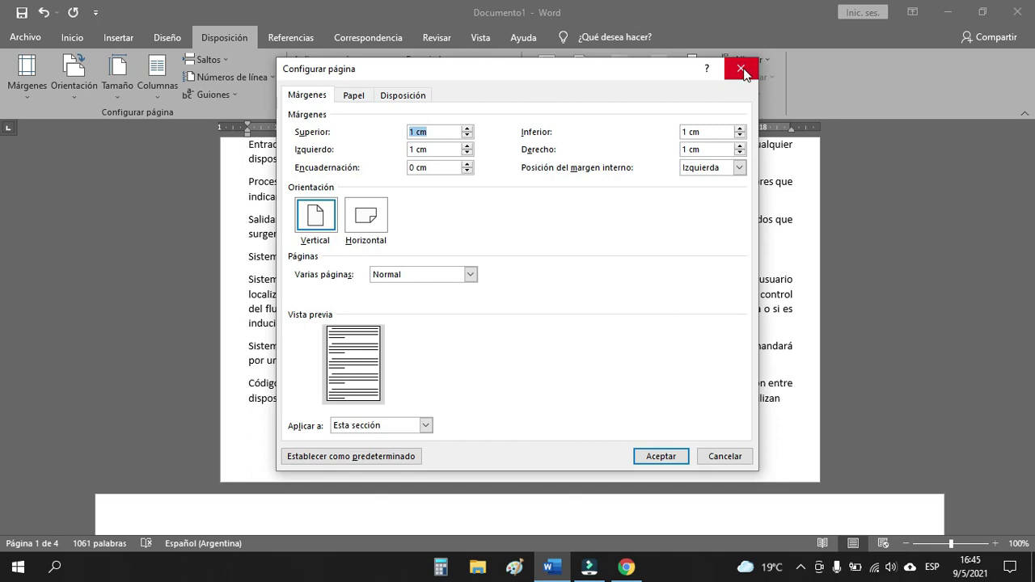
pyautogui.click(741, 69)
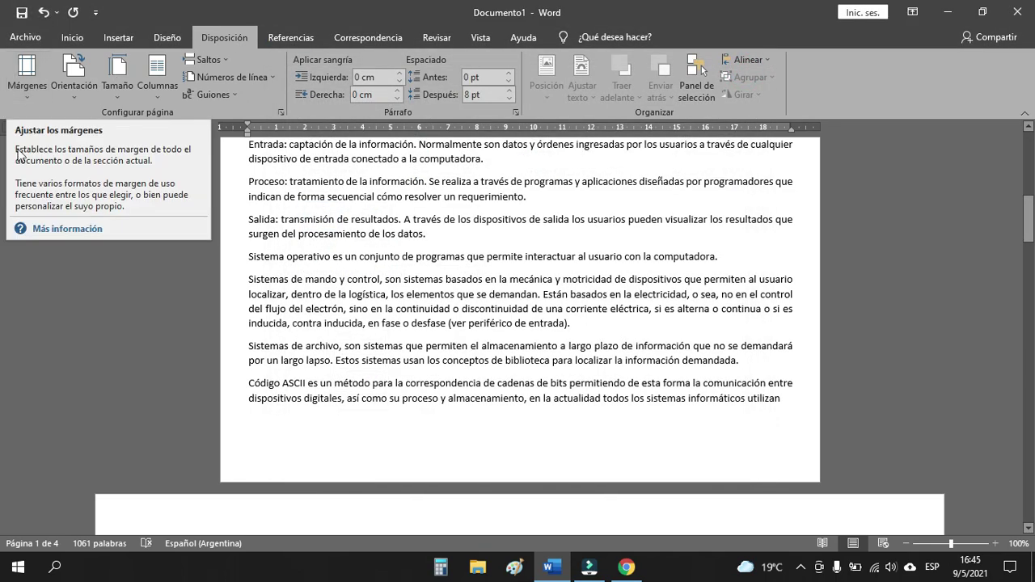
pyautogui.click(280, 112)
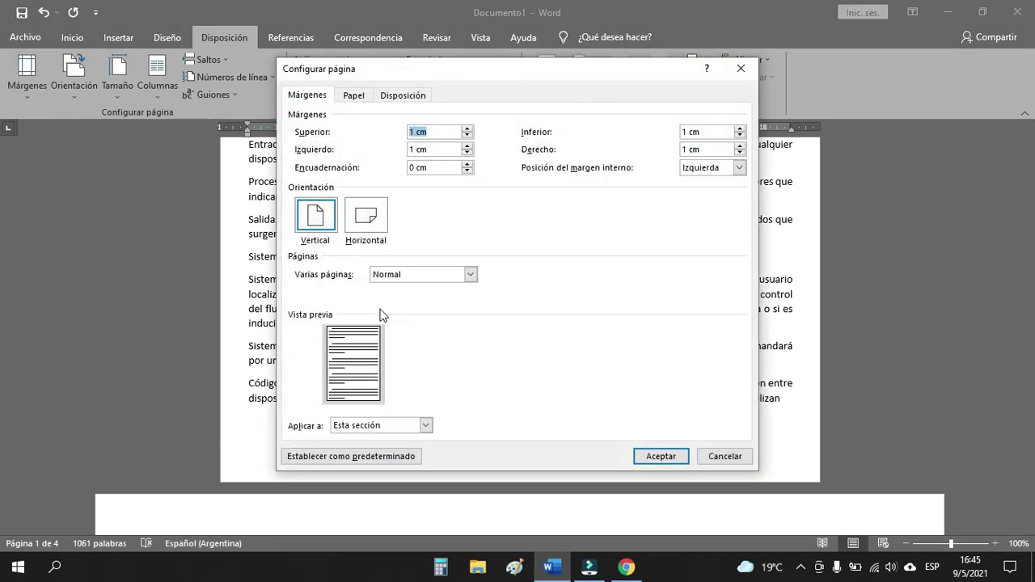
pyautogui.click(724, 456)
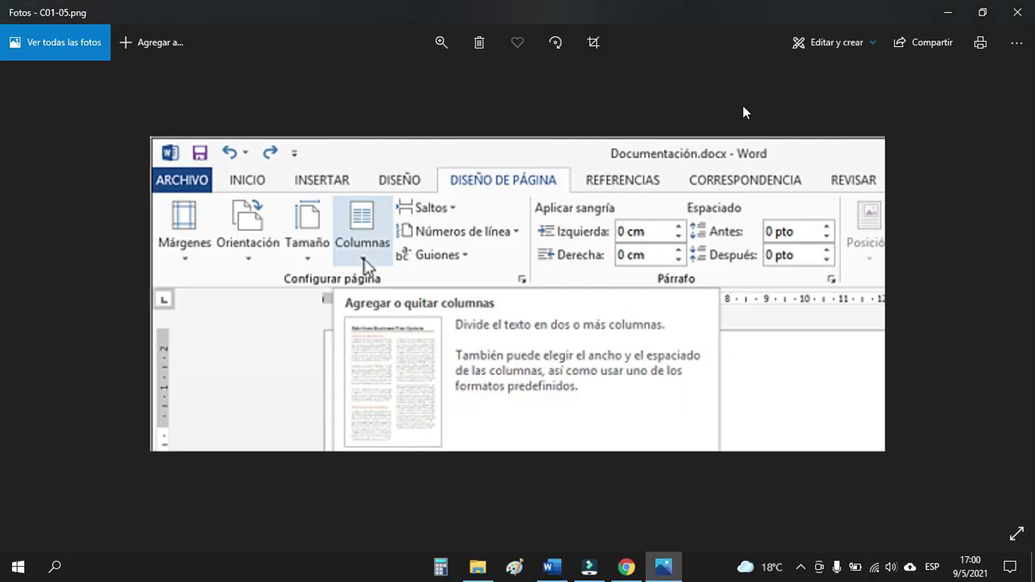